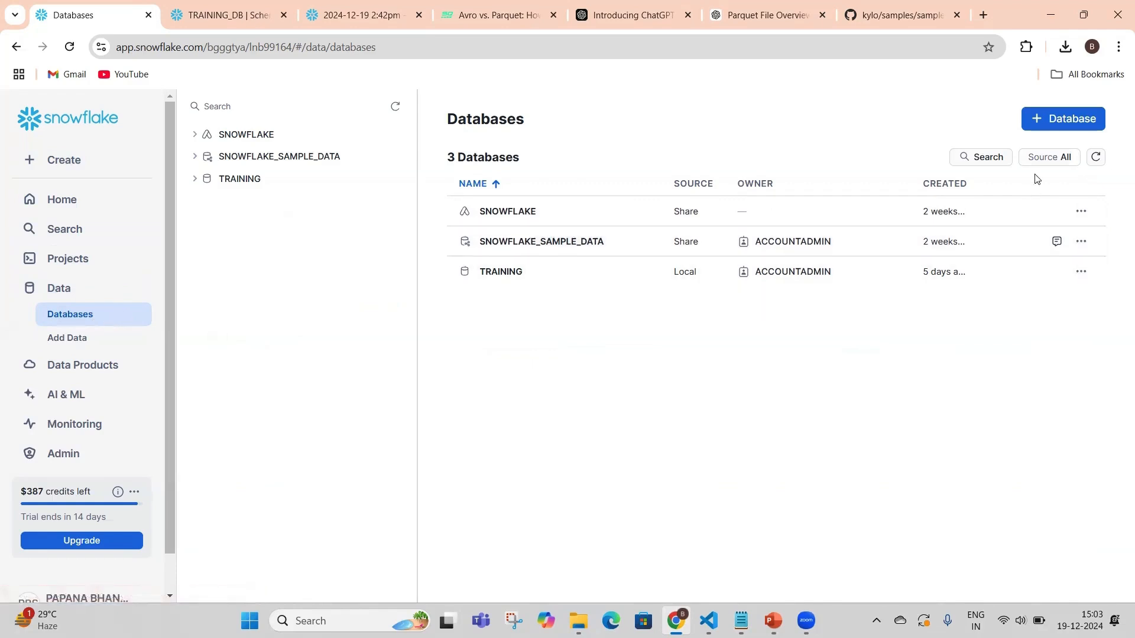
Open the TRAINING database from the list of databases
click(1065, 127)
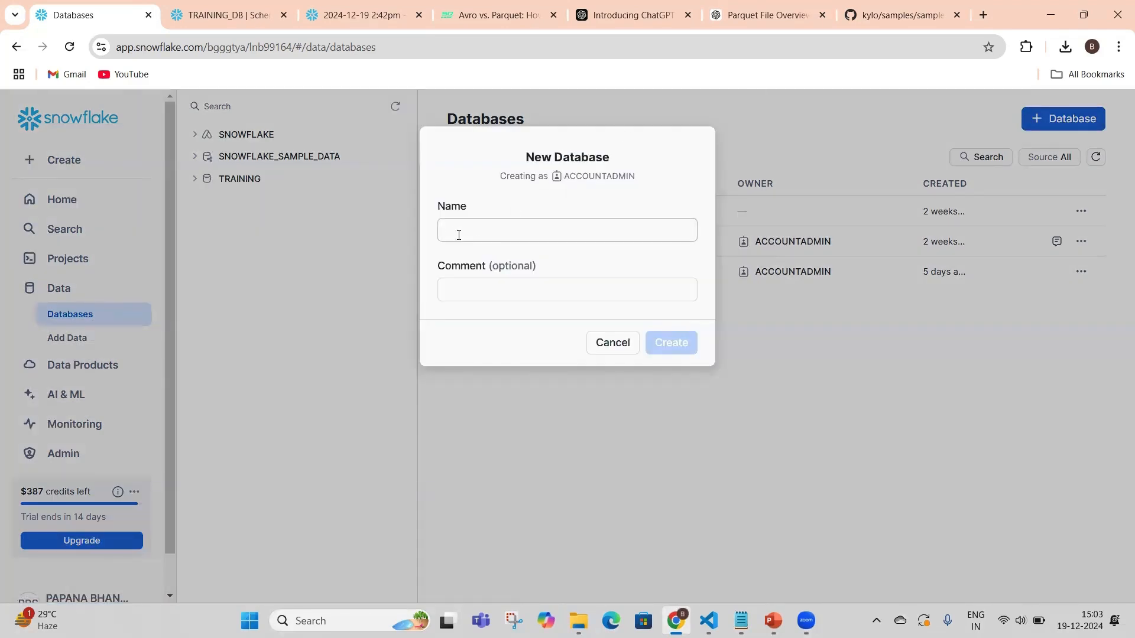
click(612, 345)
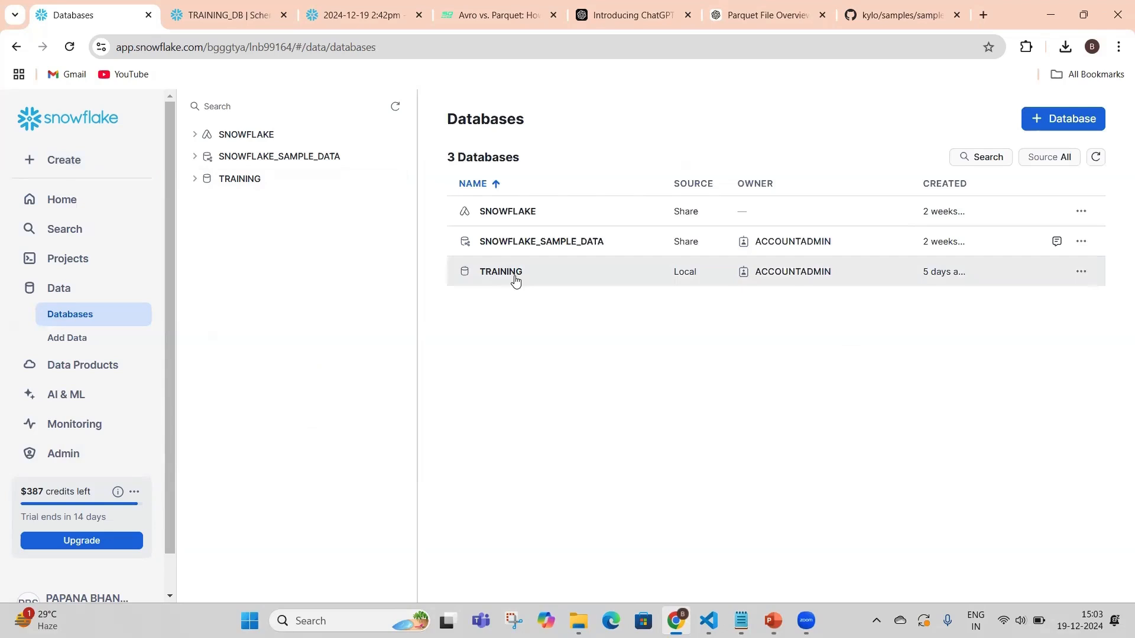
click(239, 185)
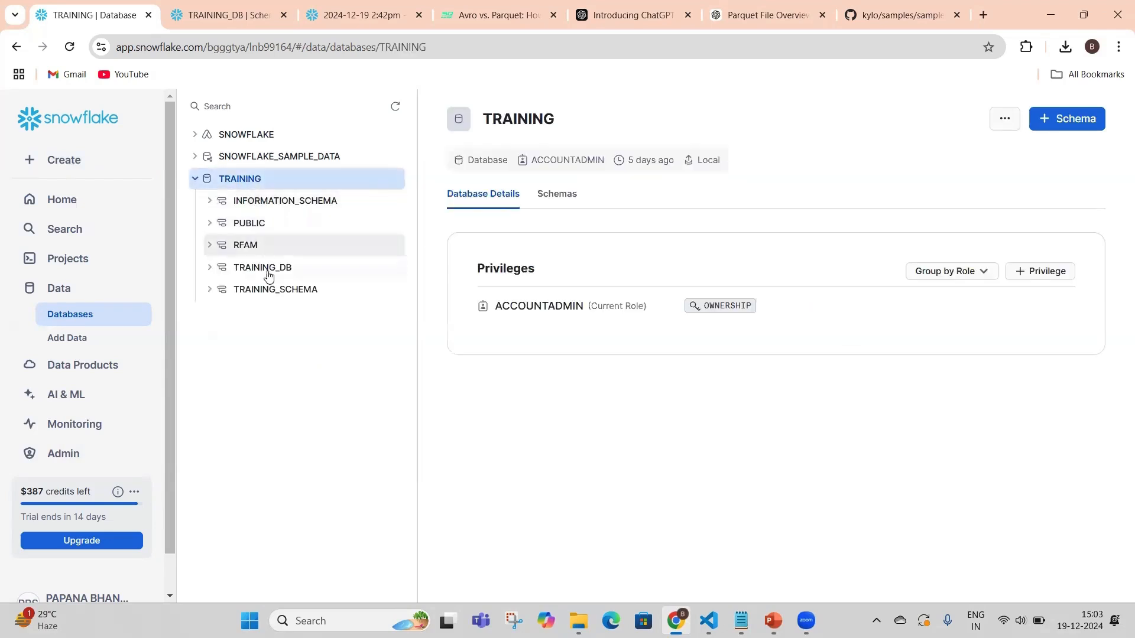
click(1068, 119)
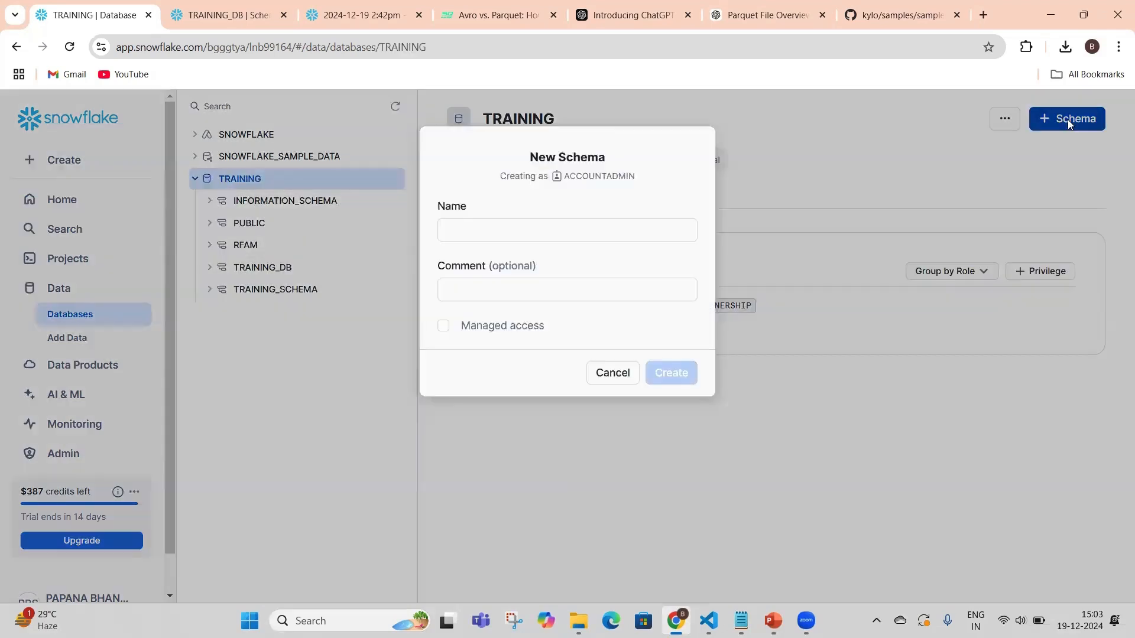
click(485, 235)
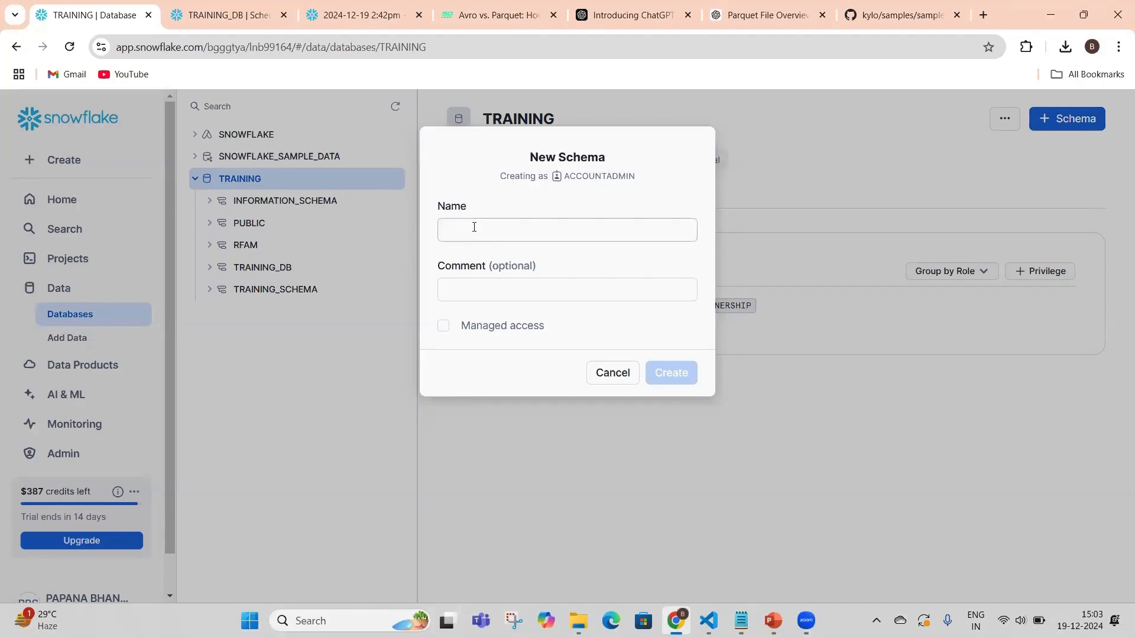
click(612, 374)
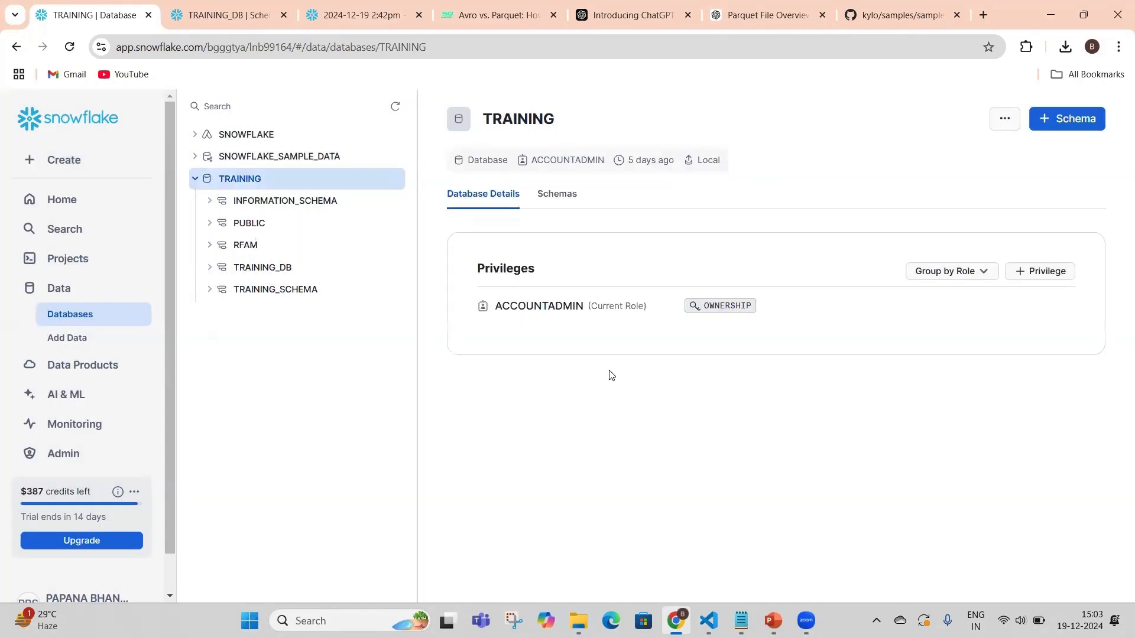
In the TRAINING_DB schema, start creating a table from a file and choose userdata4.avro from Downloads as the source
click(263, 269)
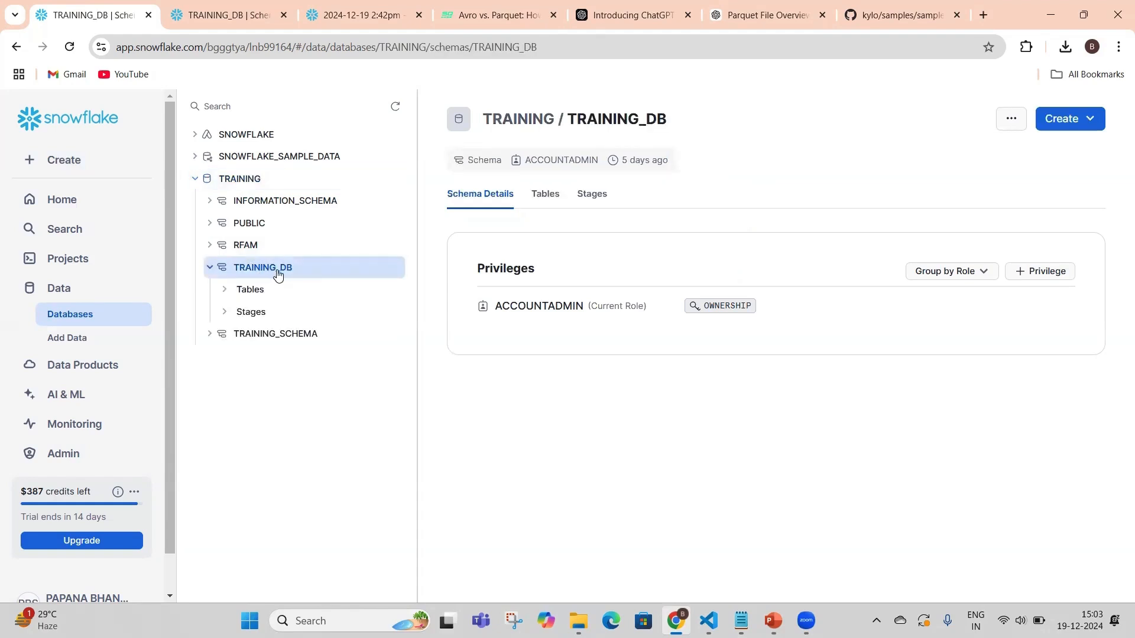
click(551, 195)
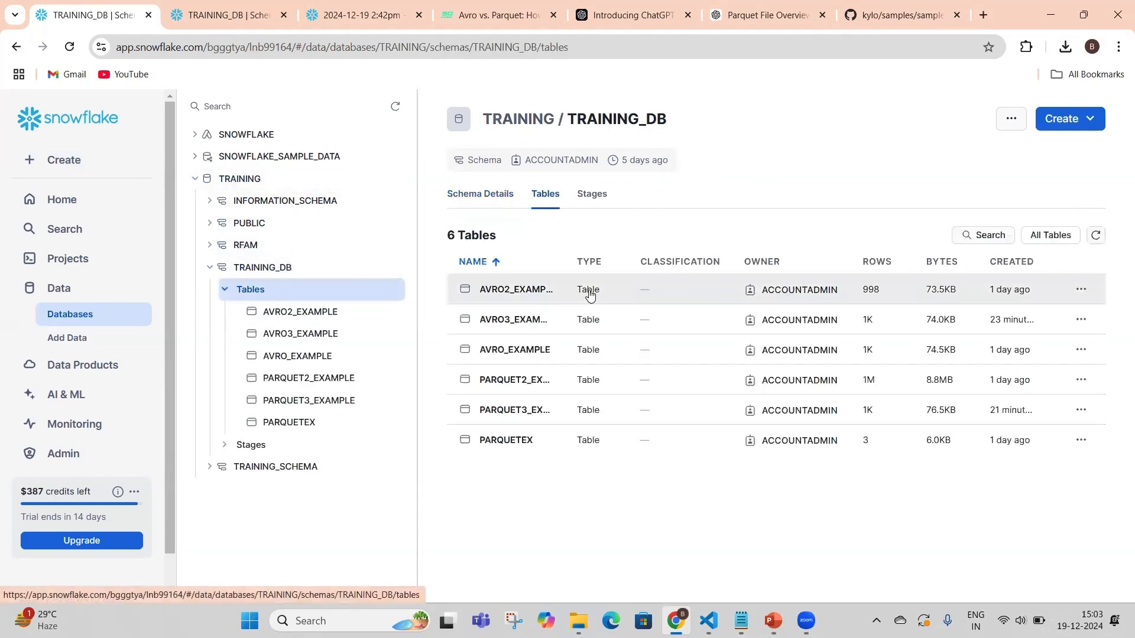
click(1059, 120)
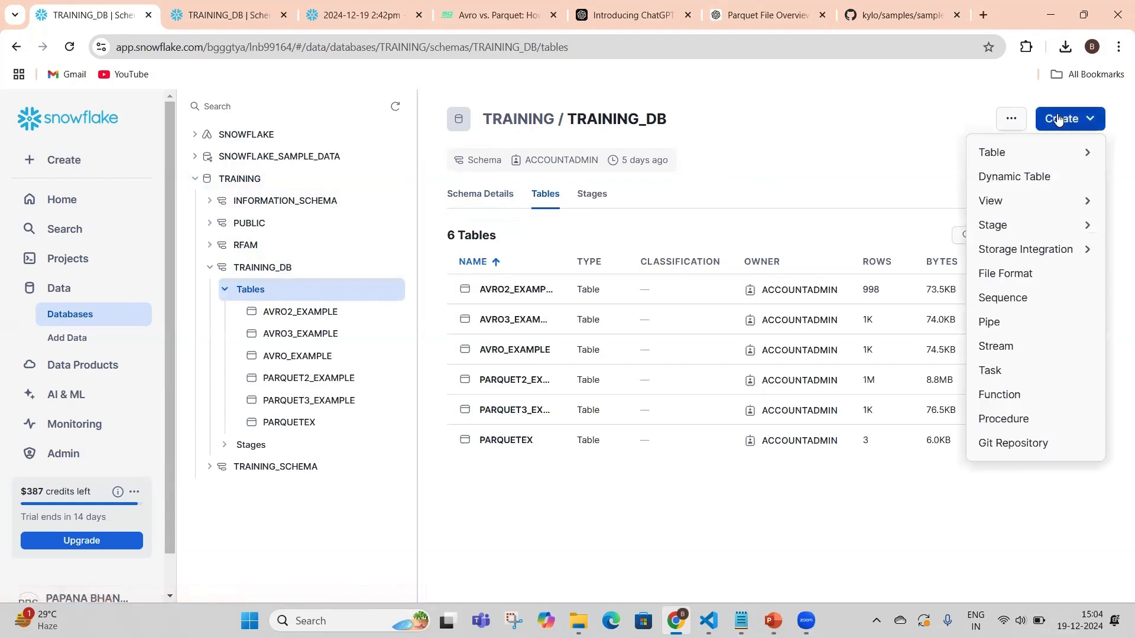
mouse_move(1008, 154)
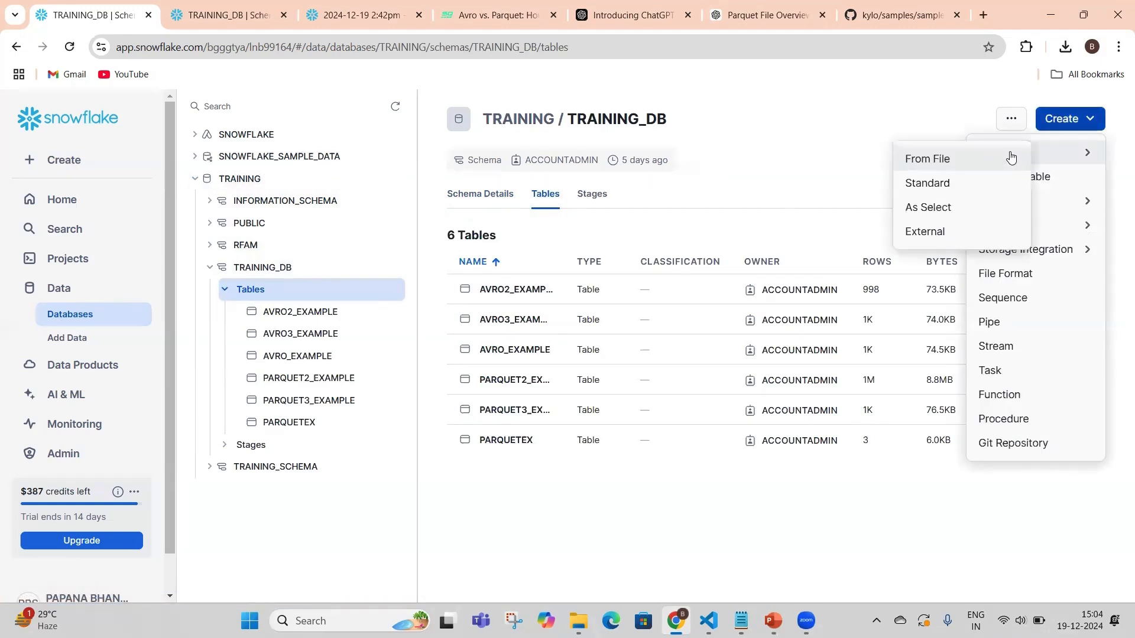
click(970, 159)
click(544, 328)
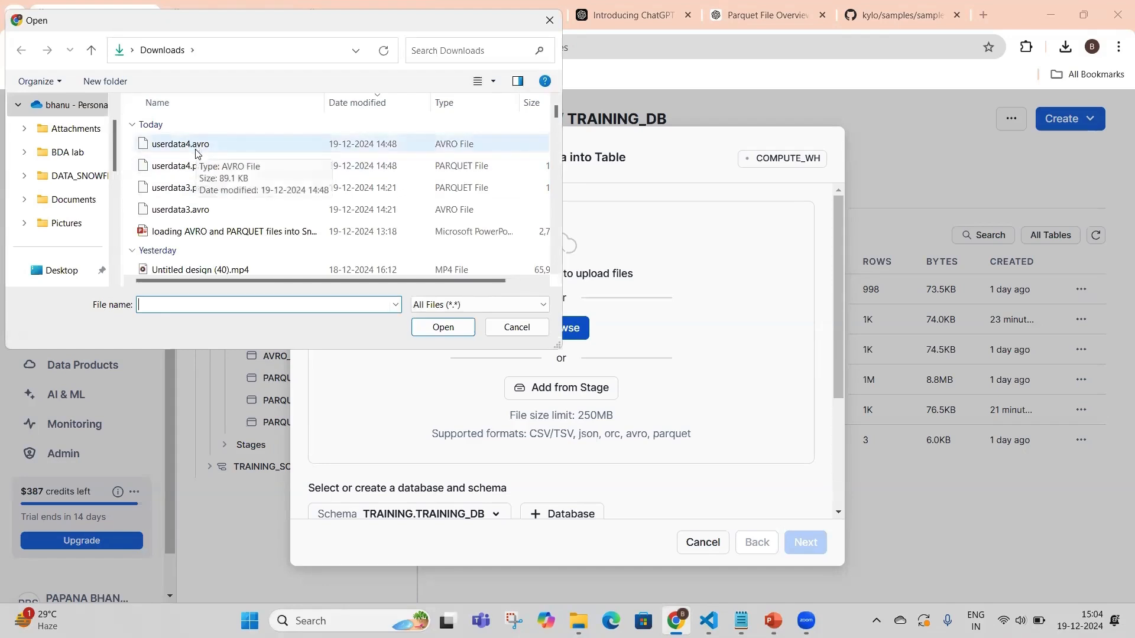
click(201, 148)
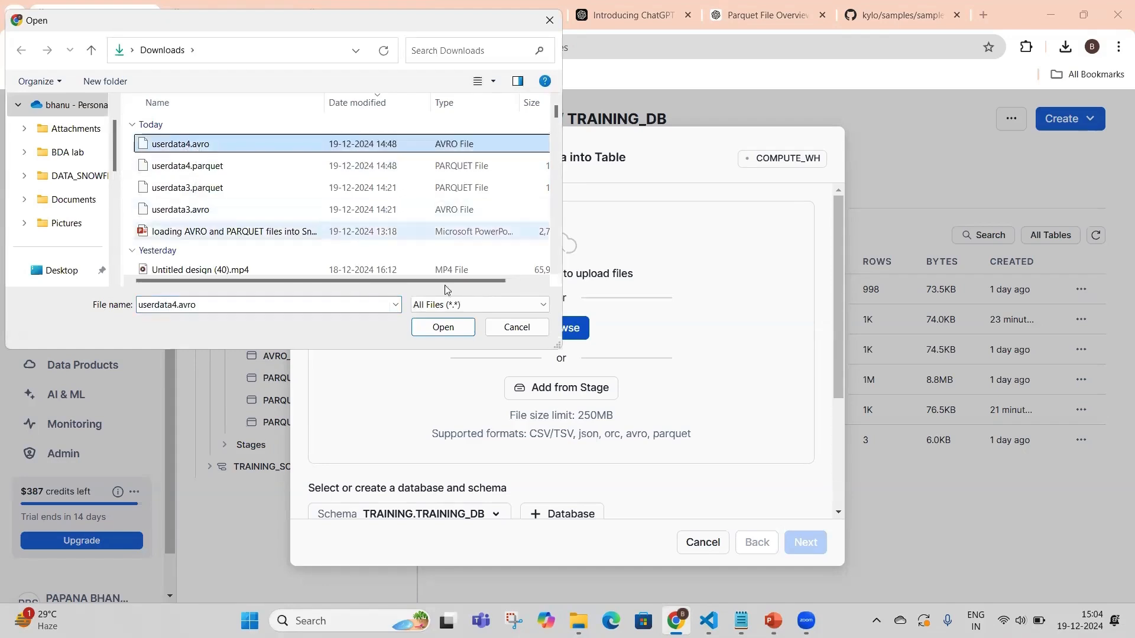
click(443, 327)
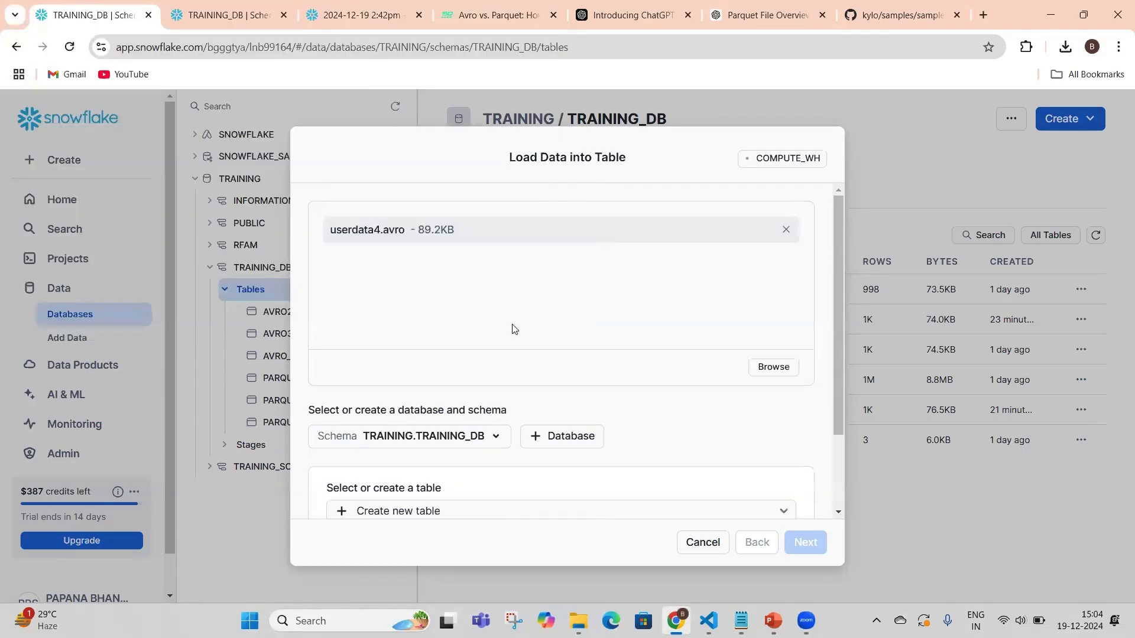
Set the load target to a new table named AVRO4_EXAMPLE and proceed to the file format and schema settings
scroll(522, 352, down, 2)
click(418, 411)
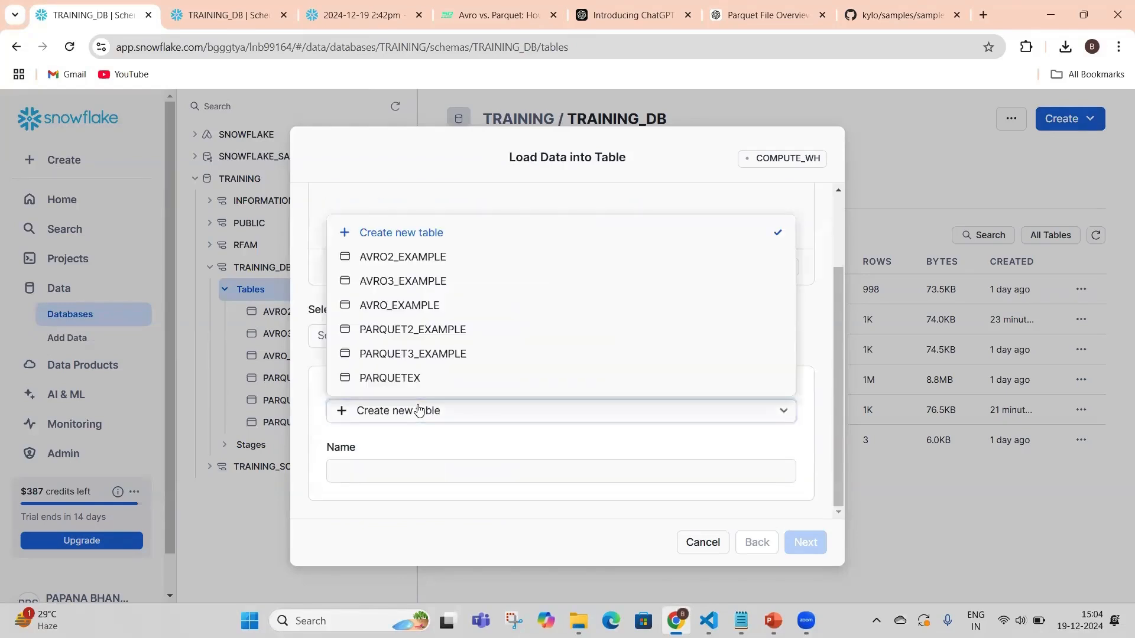
click(402, 234)
click(354, 473)
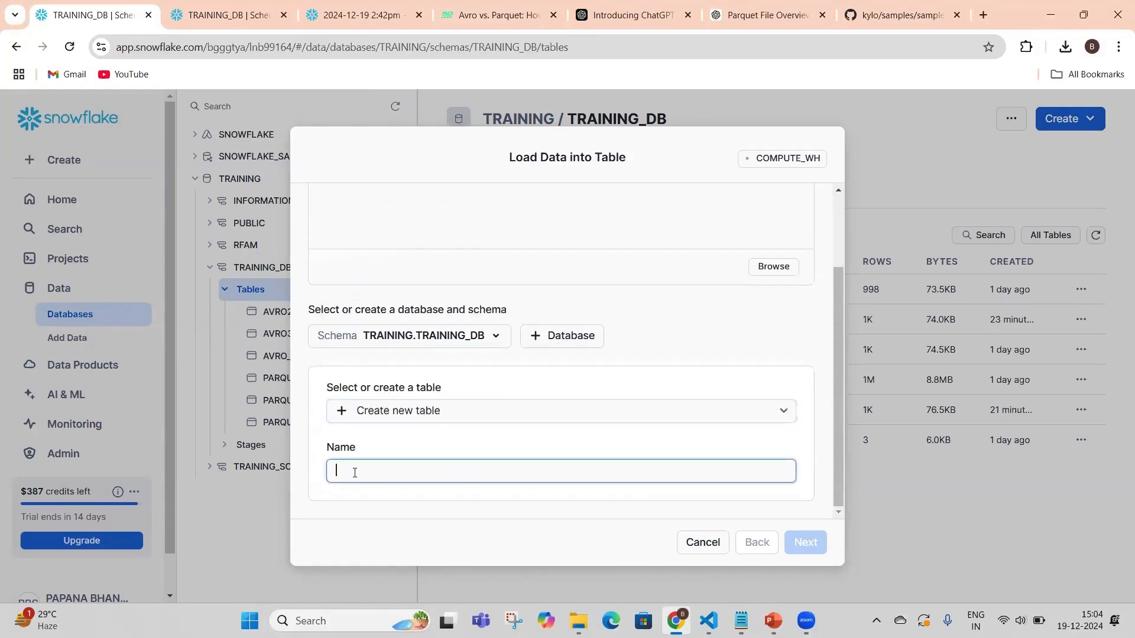
text(AVRO)
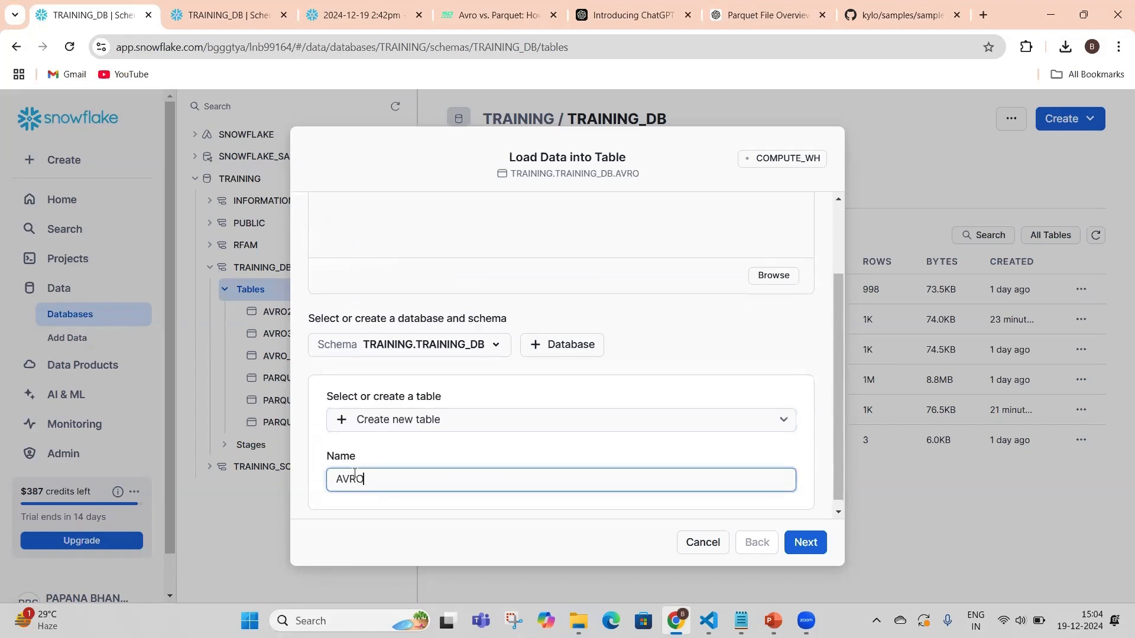
text(5_)
key(BackSpace)
key(BackSpace)
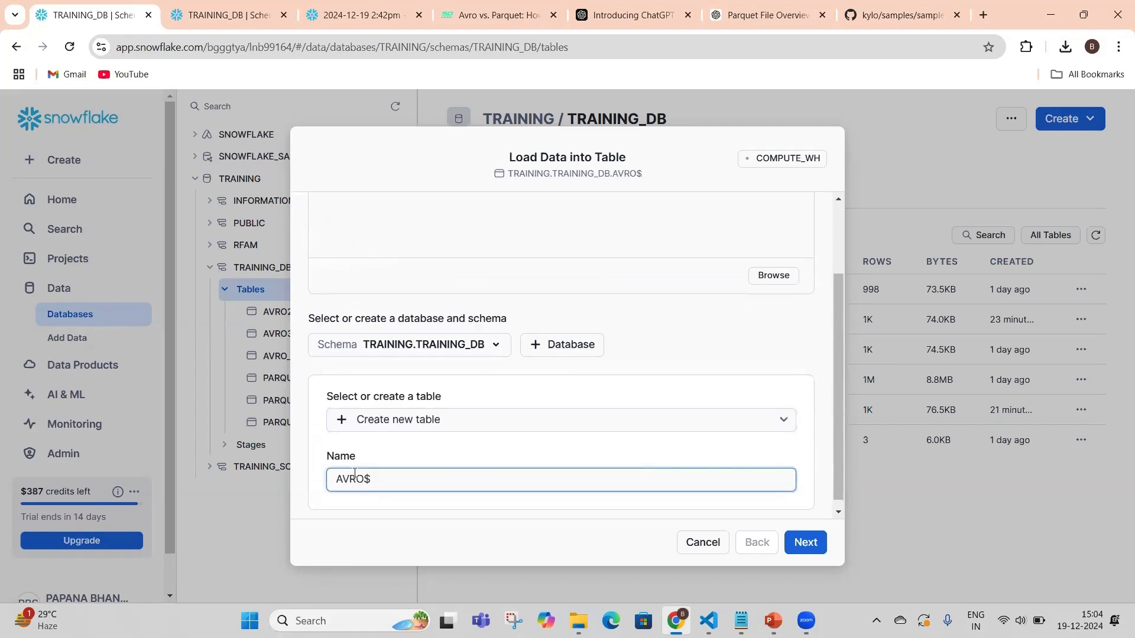
text(4_)
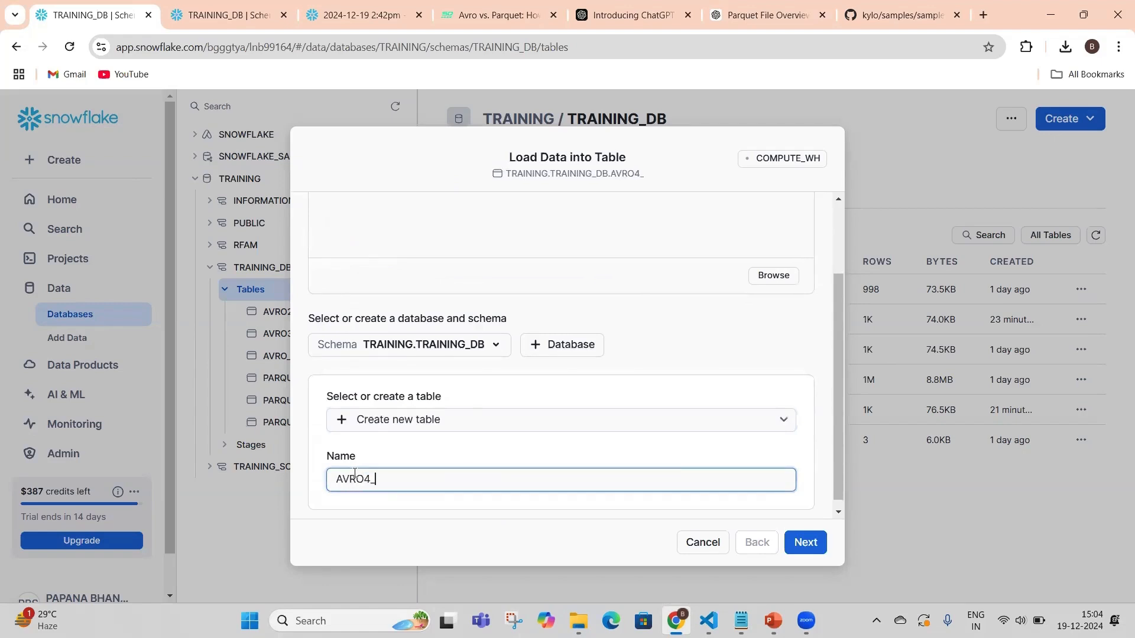
text(EXAMPLE)
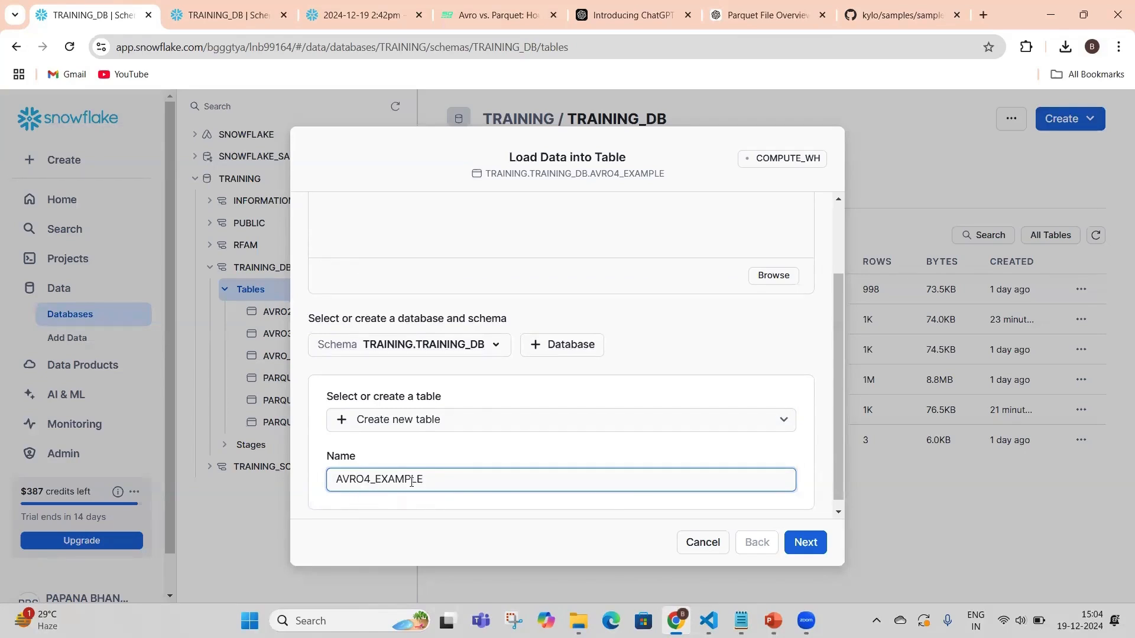
scroll(583, 480, down, 1)
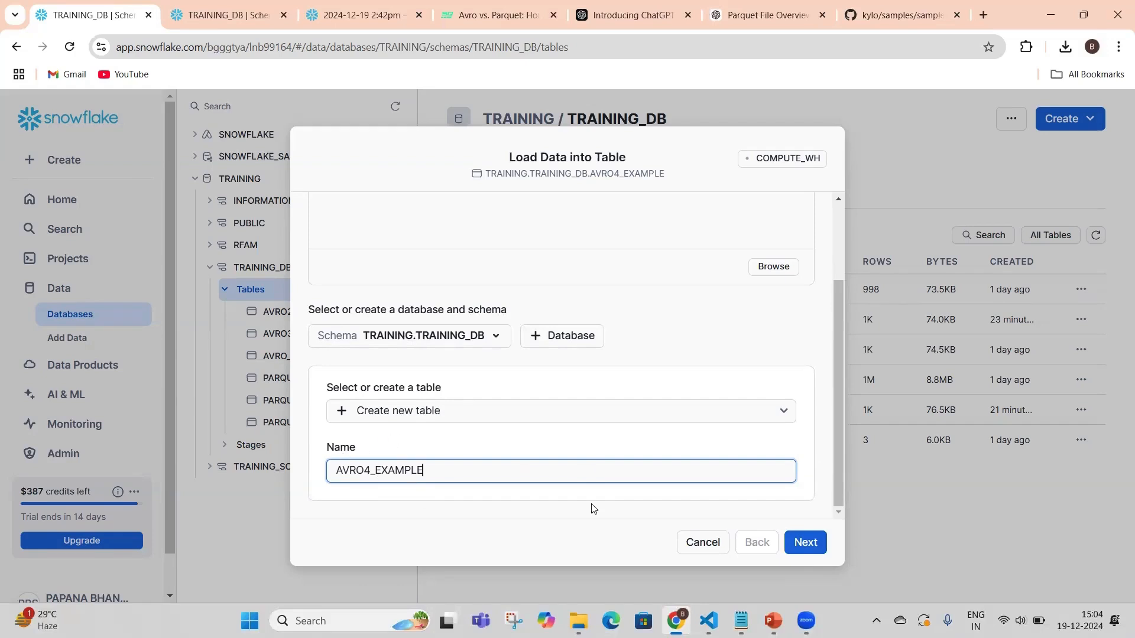
click(801, 549)
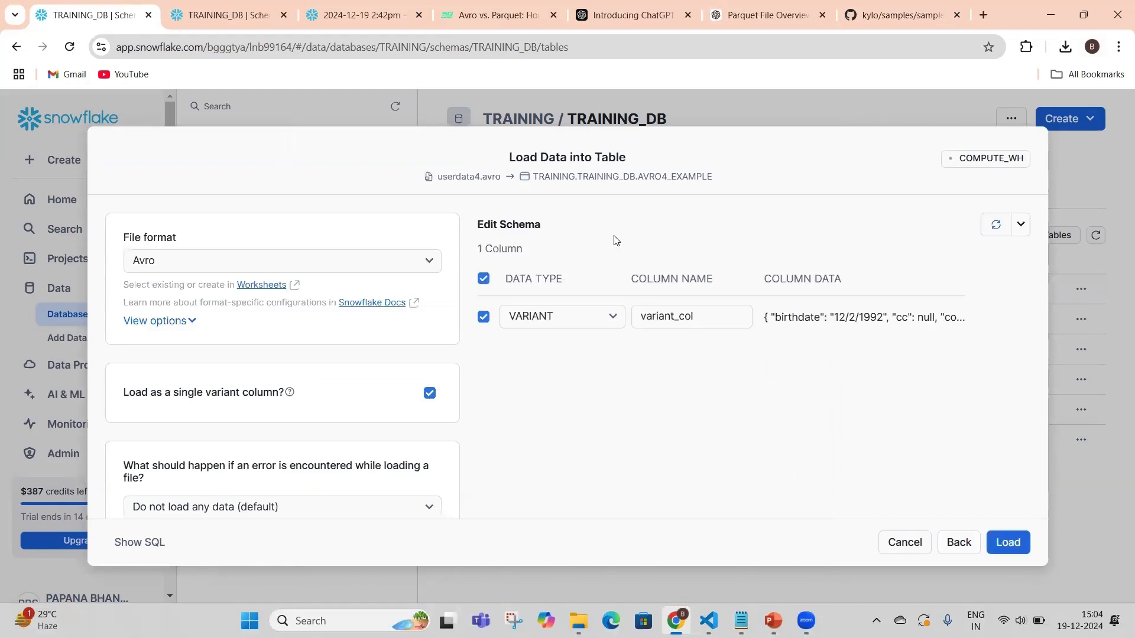
Rename the VARIANT column to DATE and load the Avro data into the table
click(697, 316)
key(BackSpace)
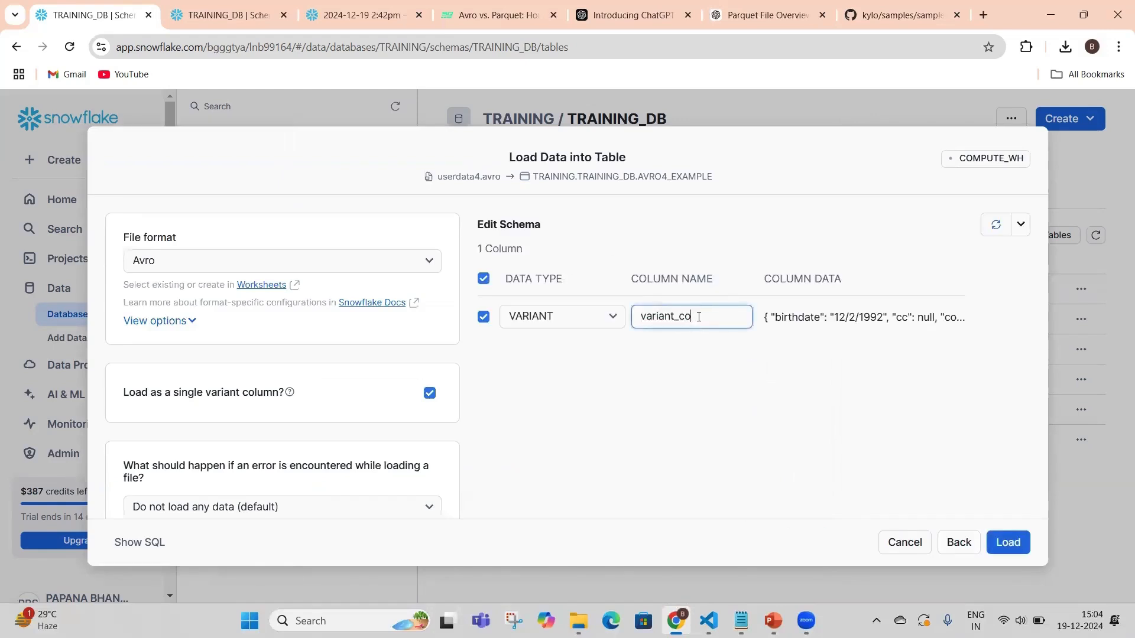
key(BackSpace)
key(BackSpace)
key(BackSpace)
key(BackSpace)
key(BackSpace)
key(BackSpace)
key(BackSpace)
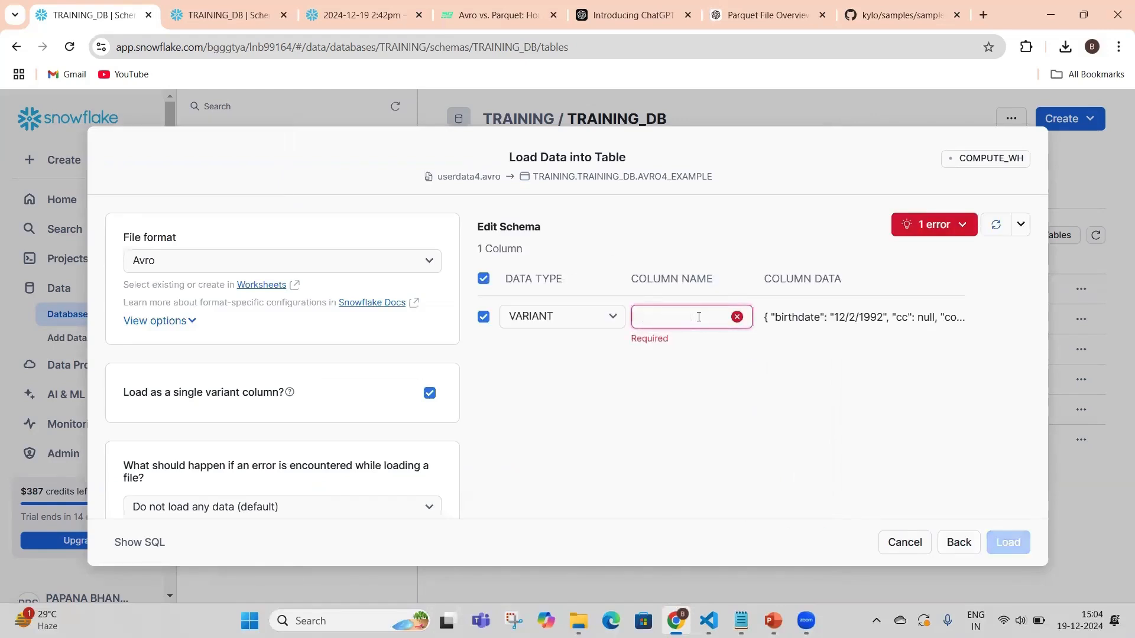
text(DATE)
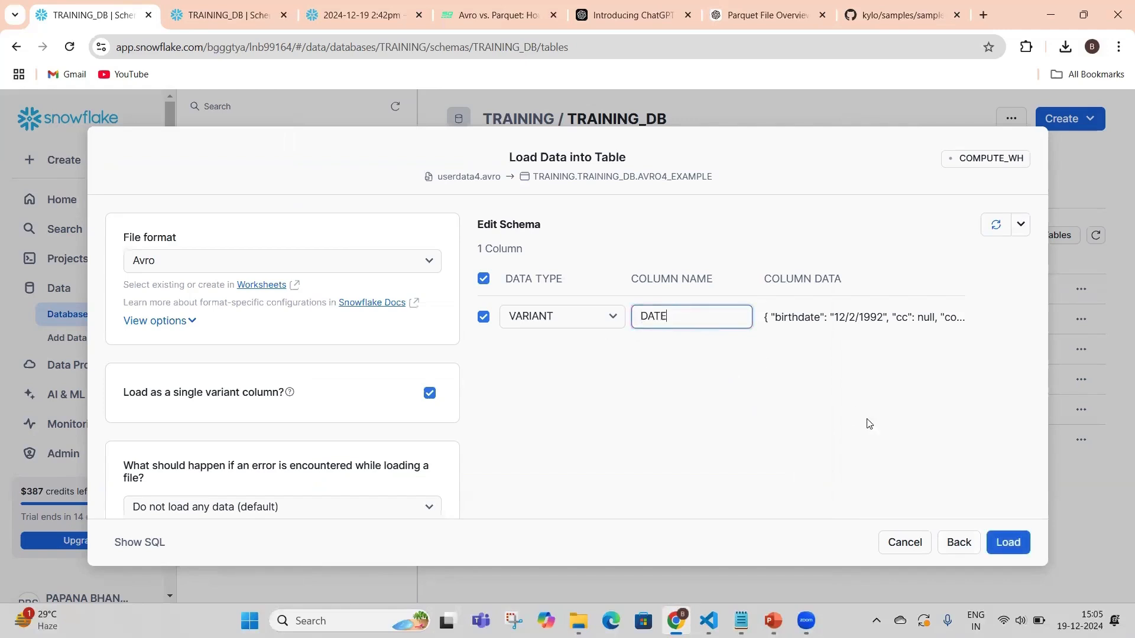
click(1007, 543)
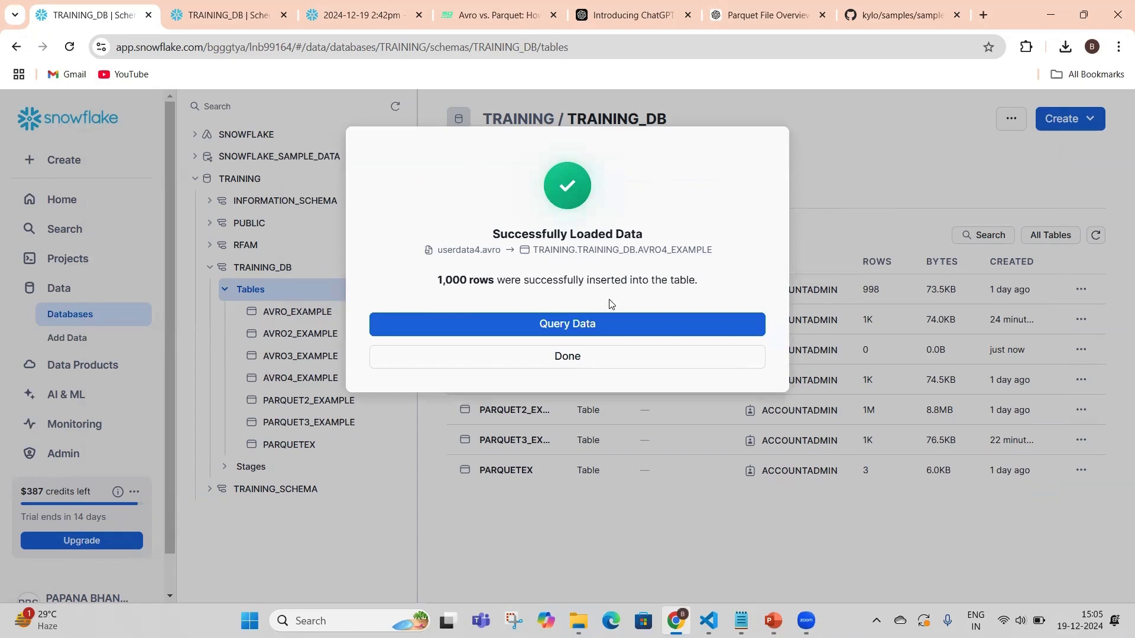
Query the loaded AVRO4_EXAMPLE table by running the generated SELECT statement, and inspect the second row's full record
click(574, 330)
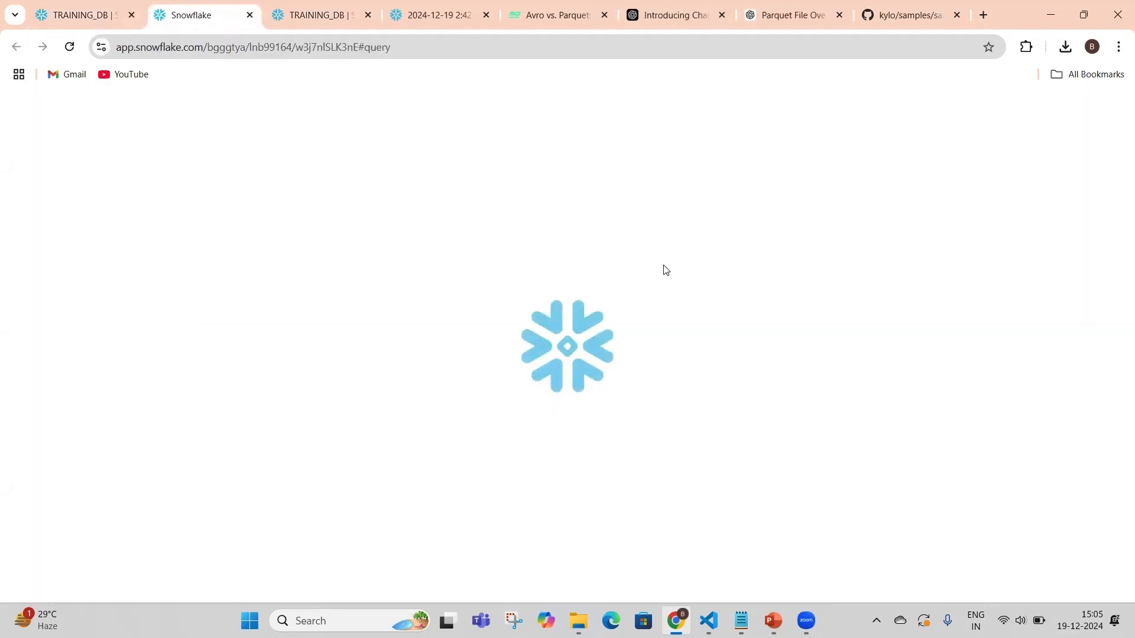
drag(373, 281, 337, 209)
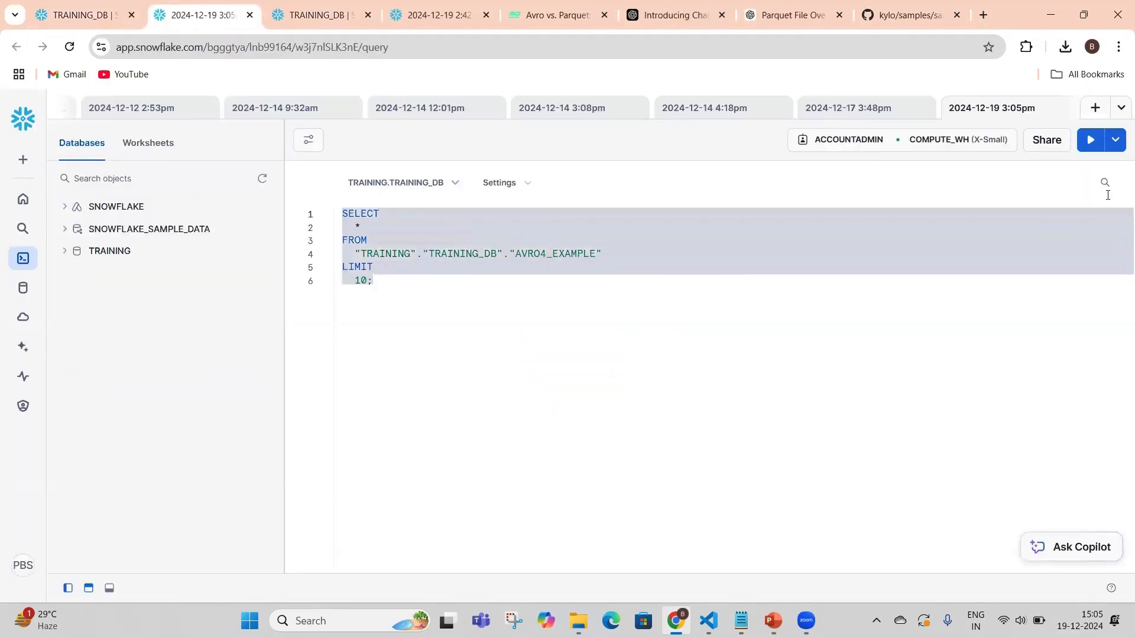
click(1091, 140)
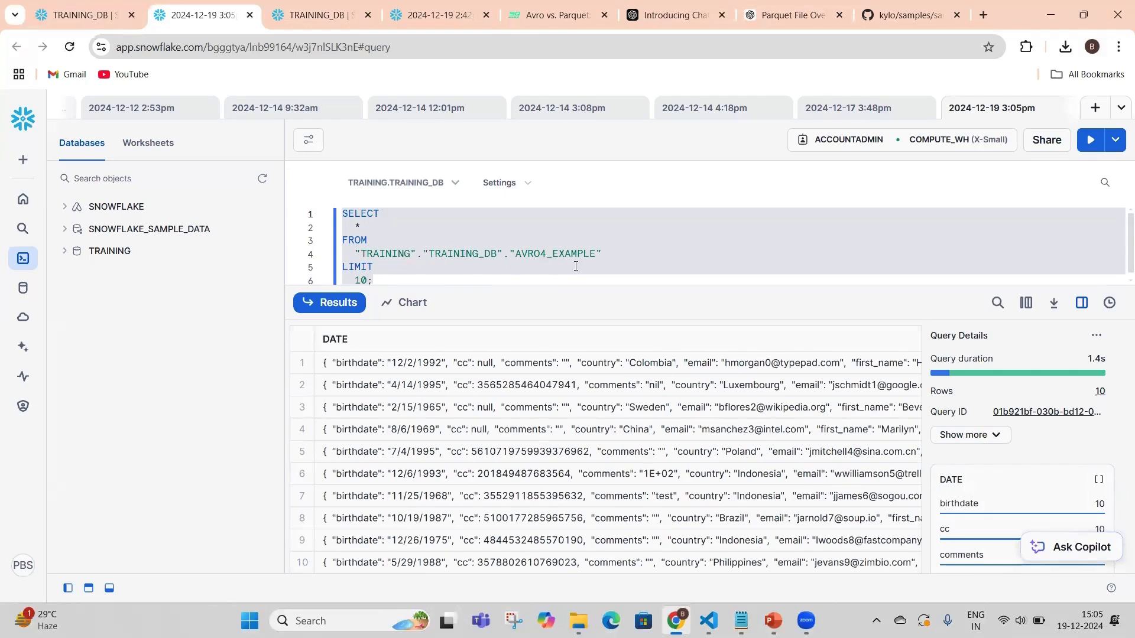
click(695, 383)
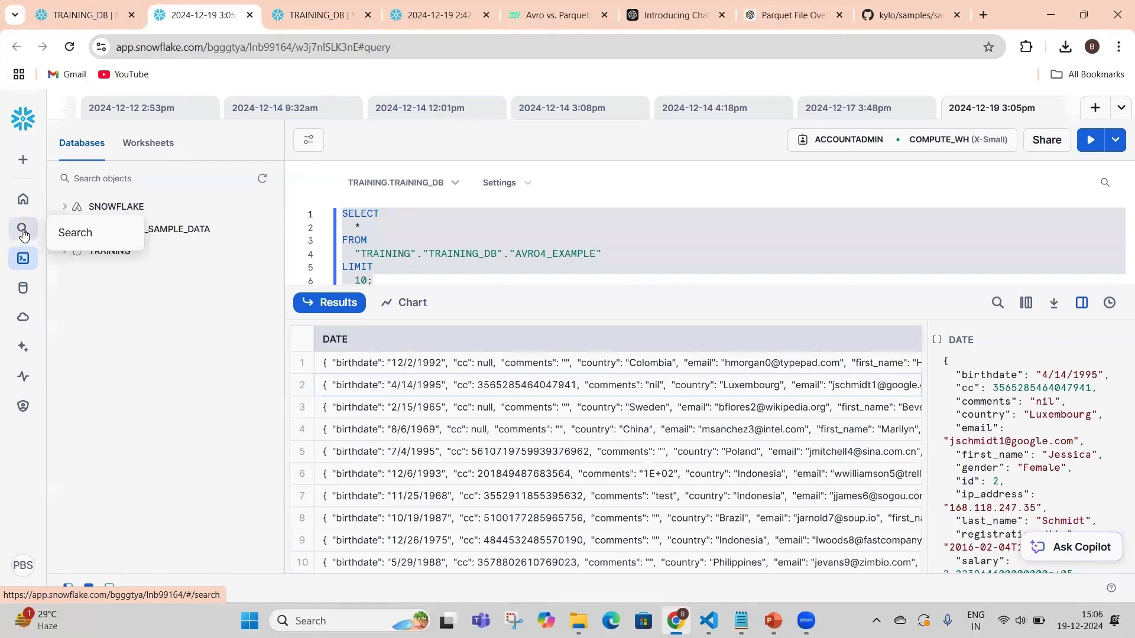
Return to the databases list and show the tables of the TRAINING_DB schema in the TRAINING database
click(69, 289)
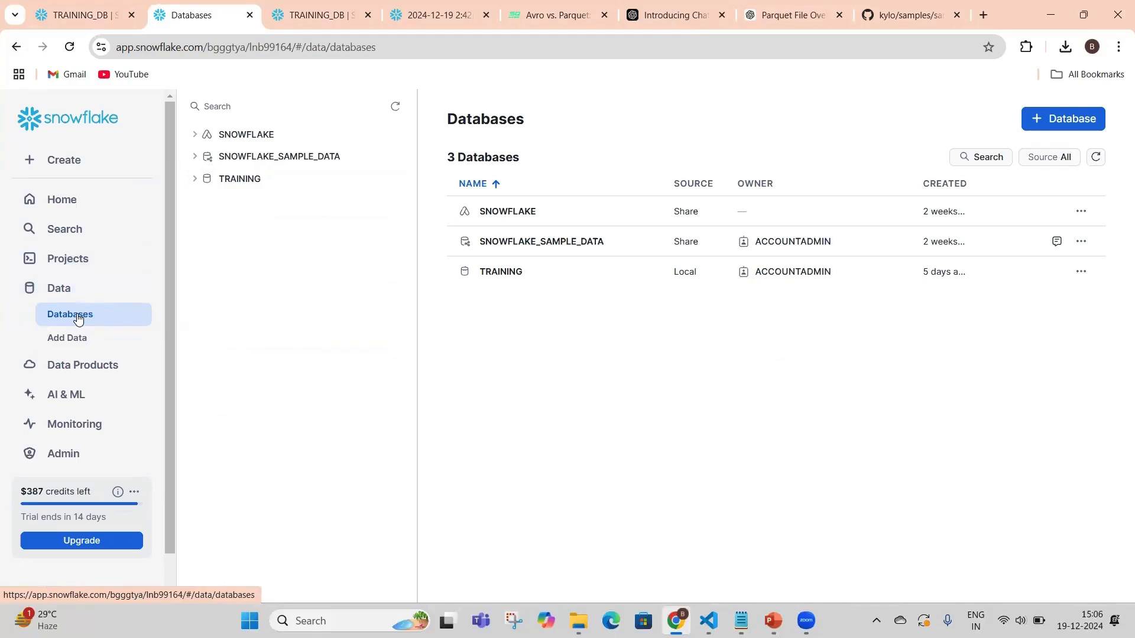
click(518, 272)
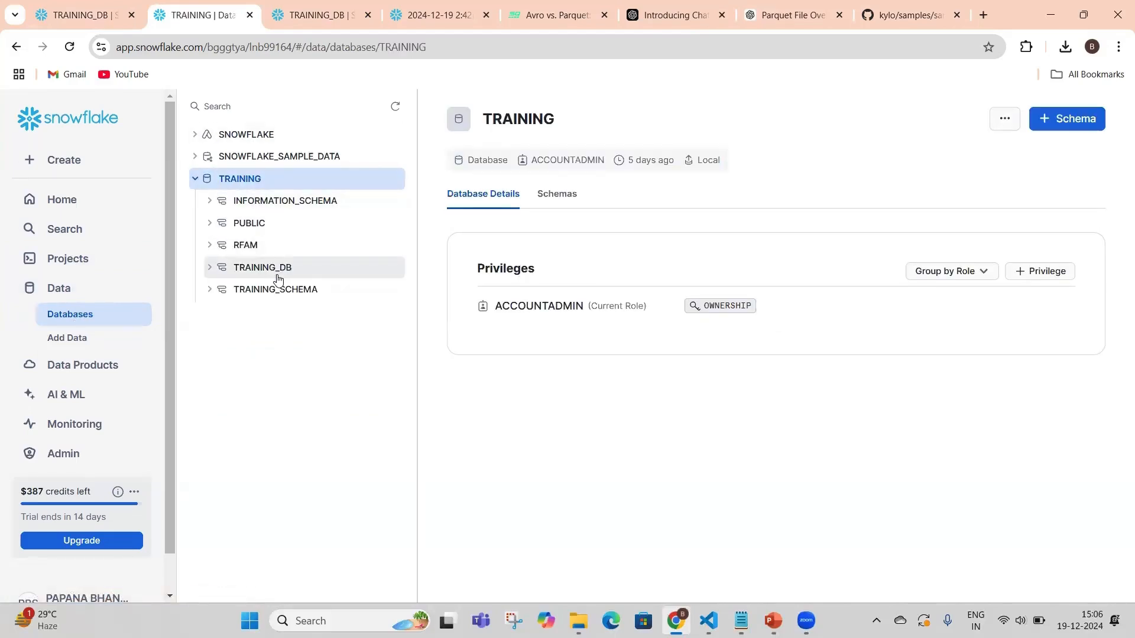
click(272, 270)
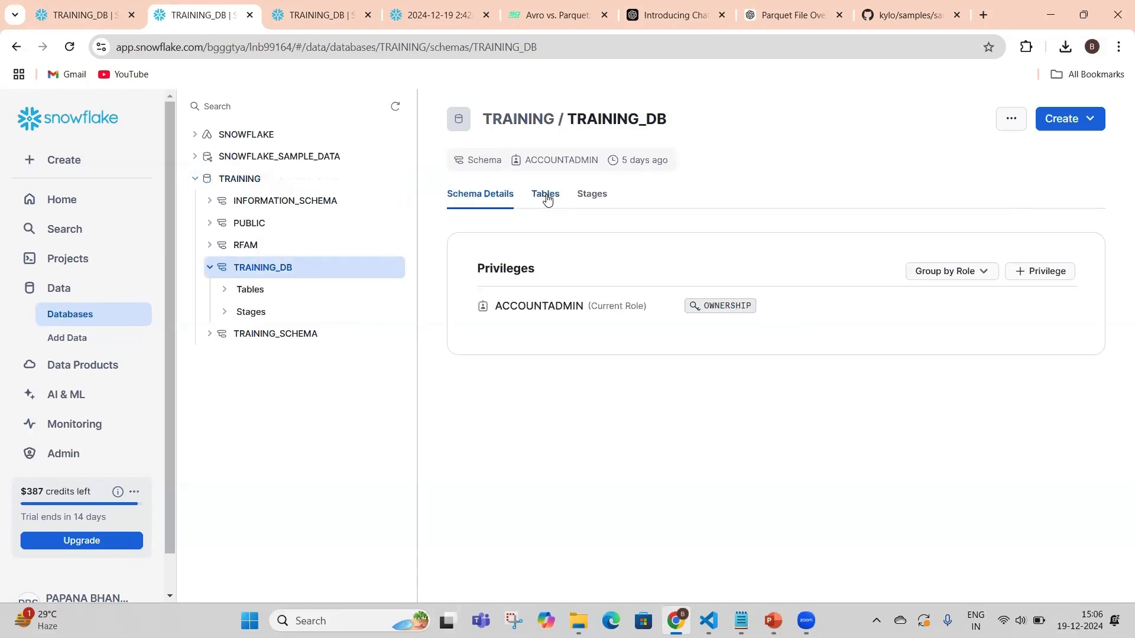
click(546, 195)
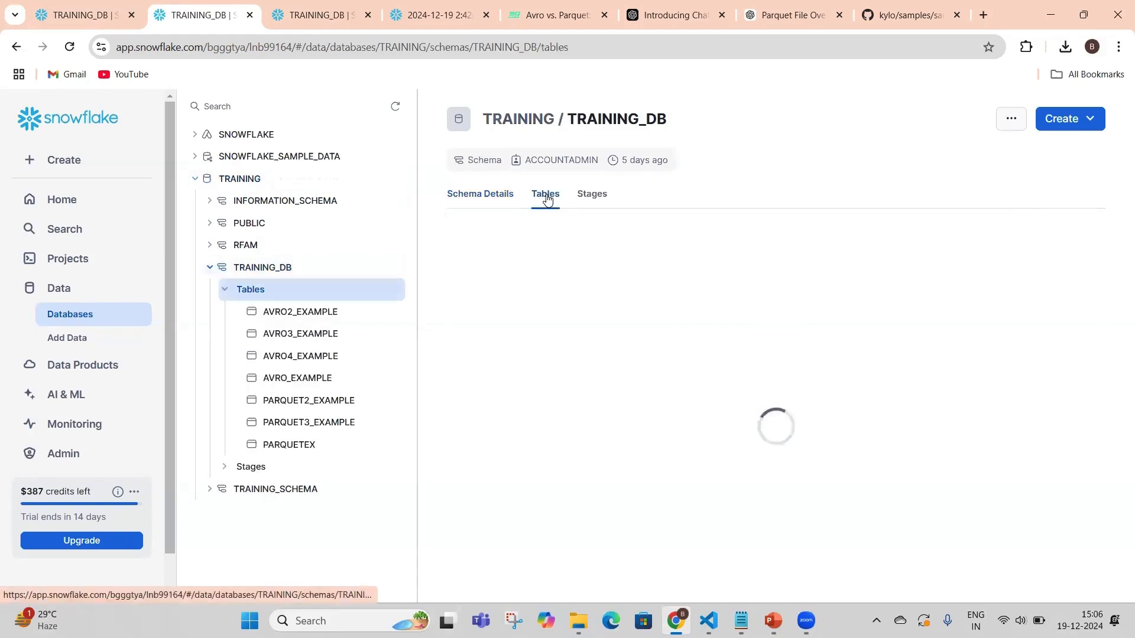
Start creating a table from a file in this schema and choose userdata4.parquet from Downloads as the source
click(1069, 120)
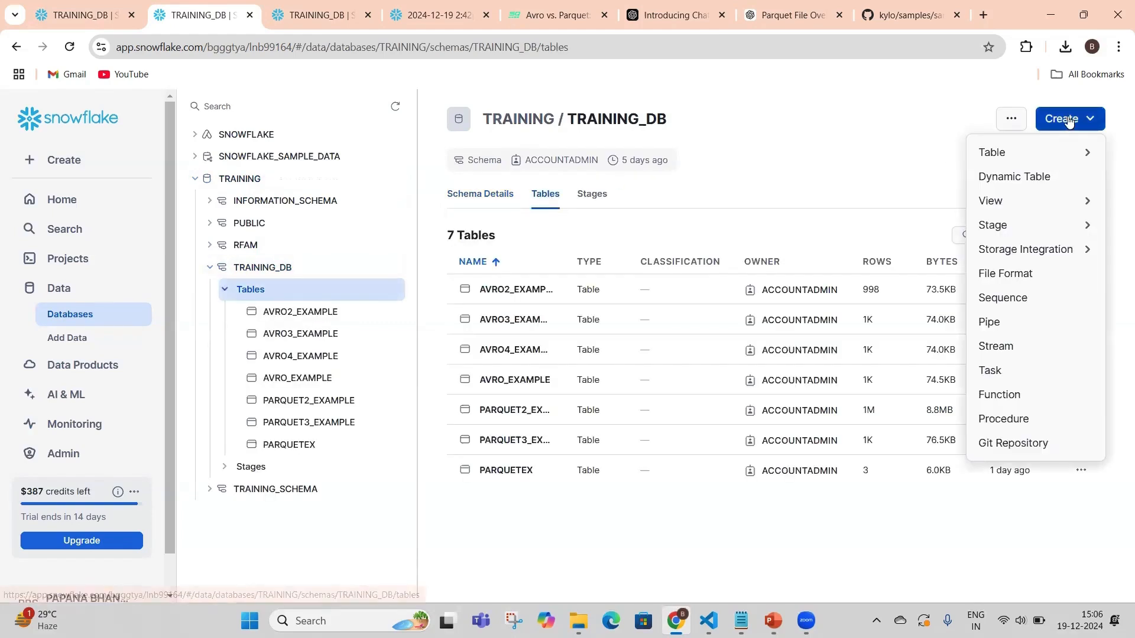
click(983, 153)
click(568, 328)
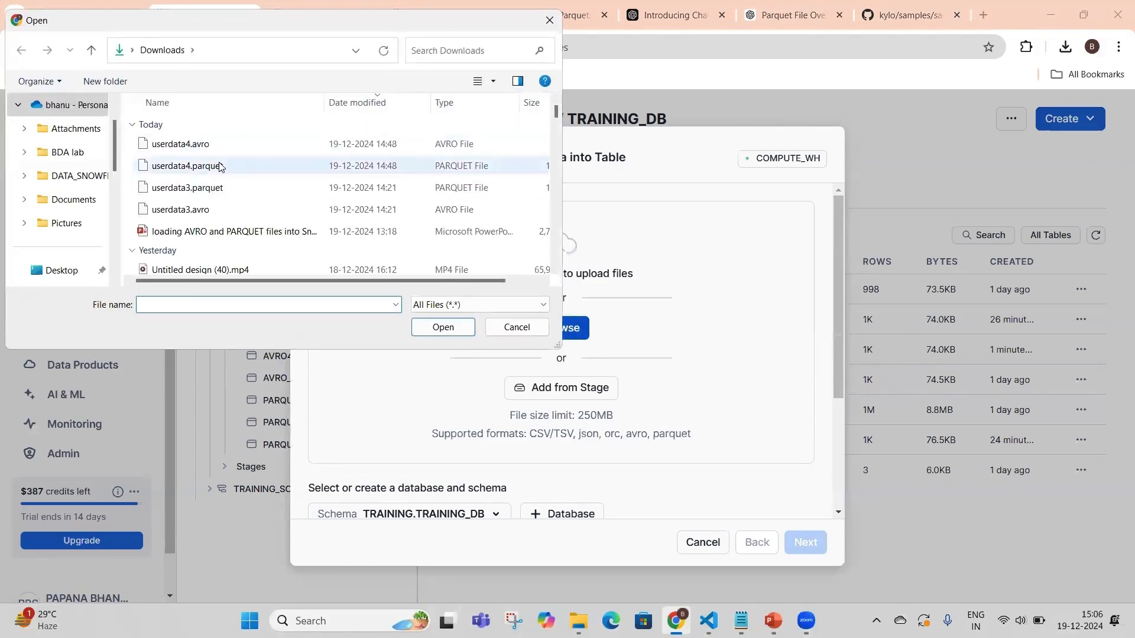
click(220, 167)
click(440, 327)
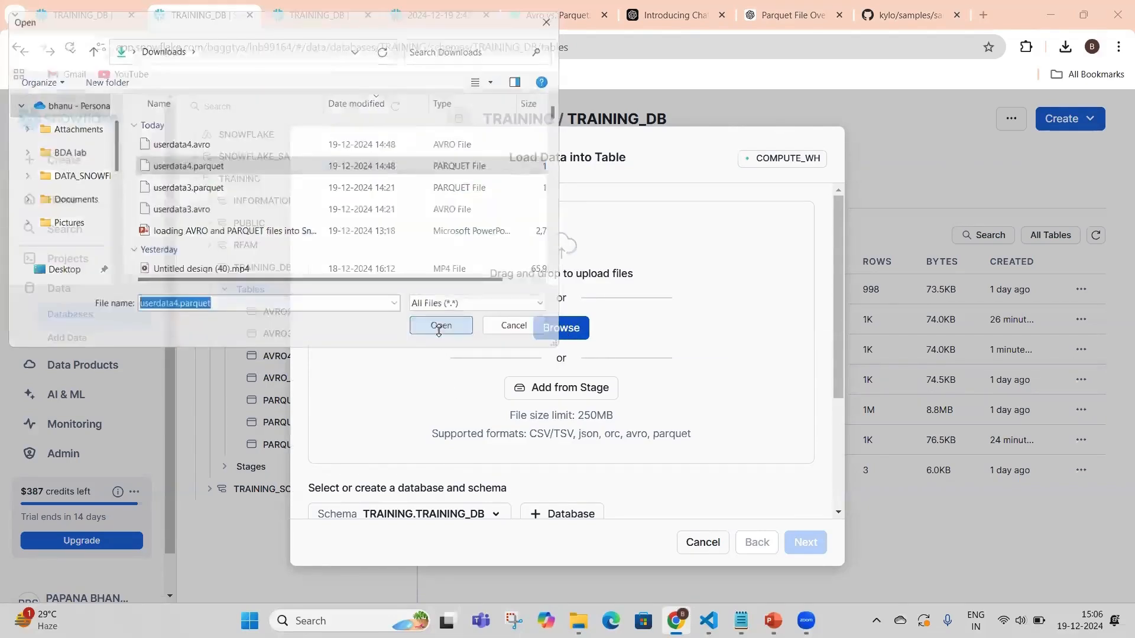
Set the load target to a new table named PARQUTE4_EXAMPLE and proceed to the file format and schema settings
scroll(603, 408, down, 3)
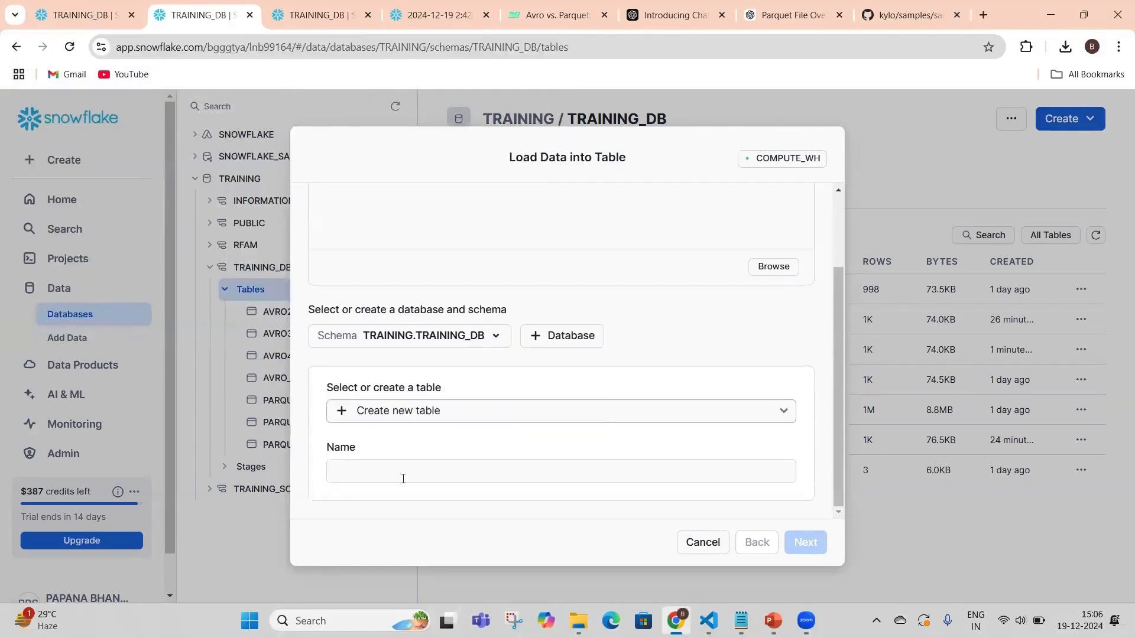
click(397, 412)
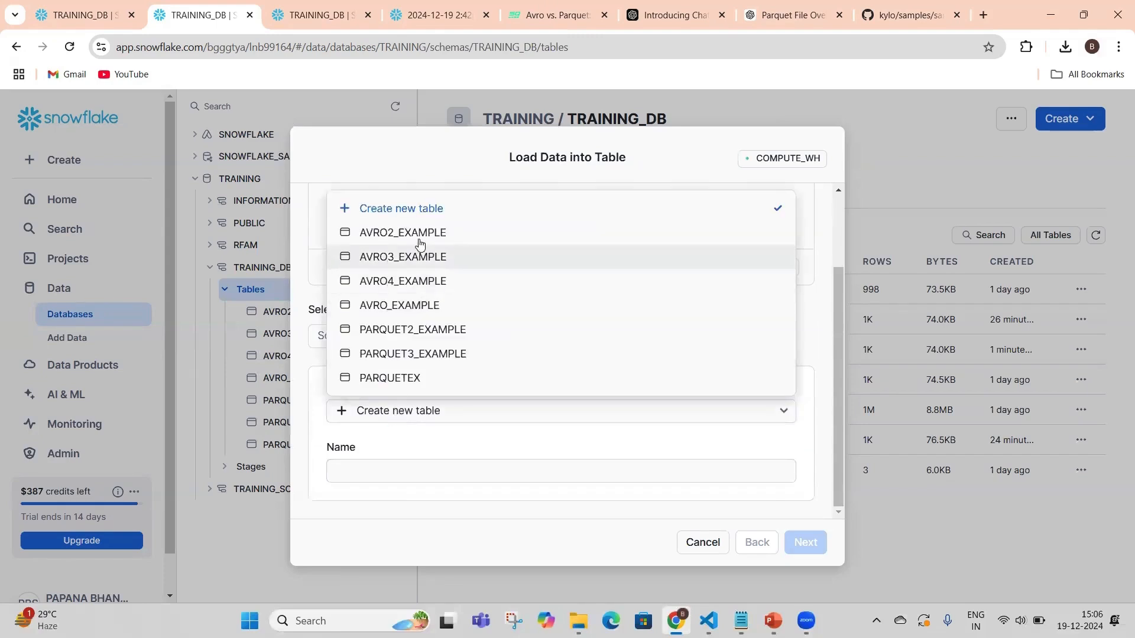
click(414, 210)
click(364, 468)
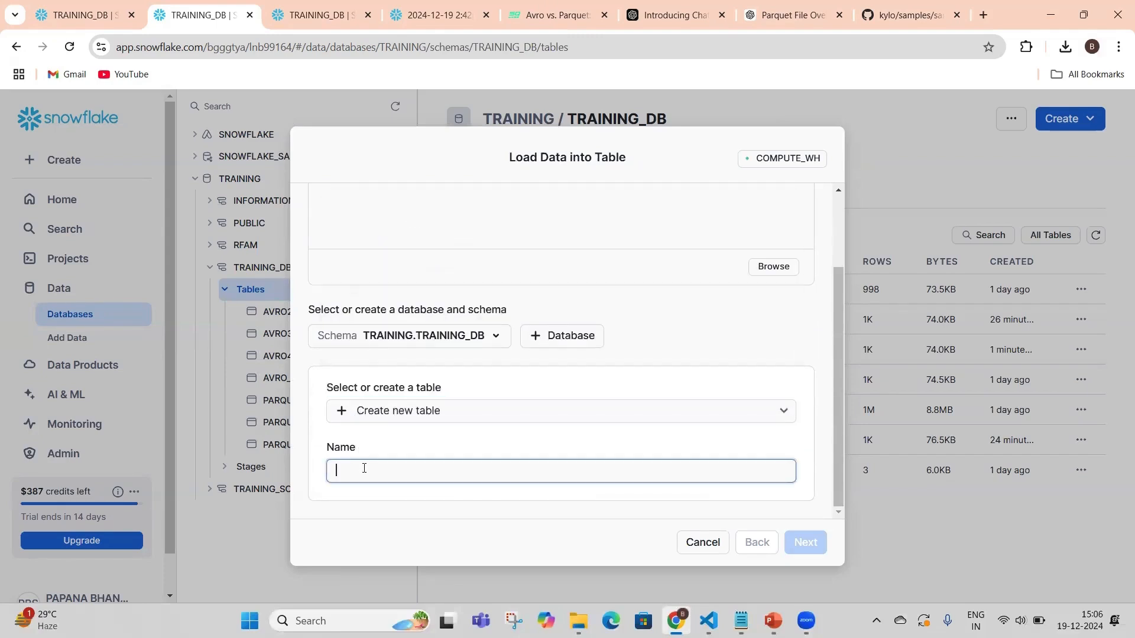
text(PAR)
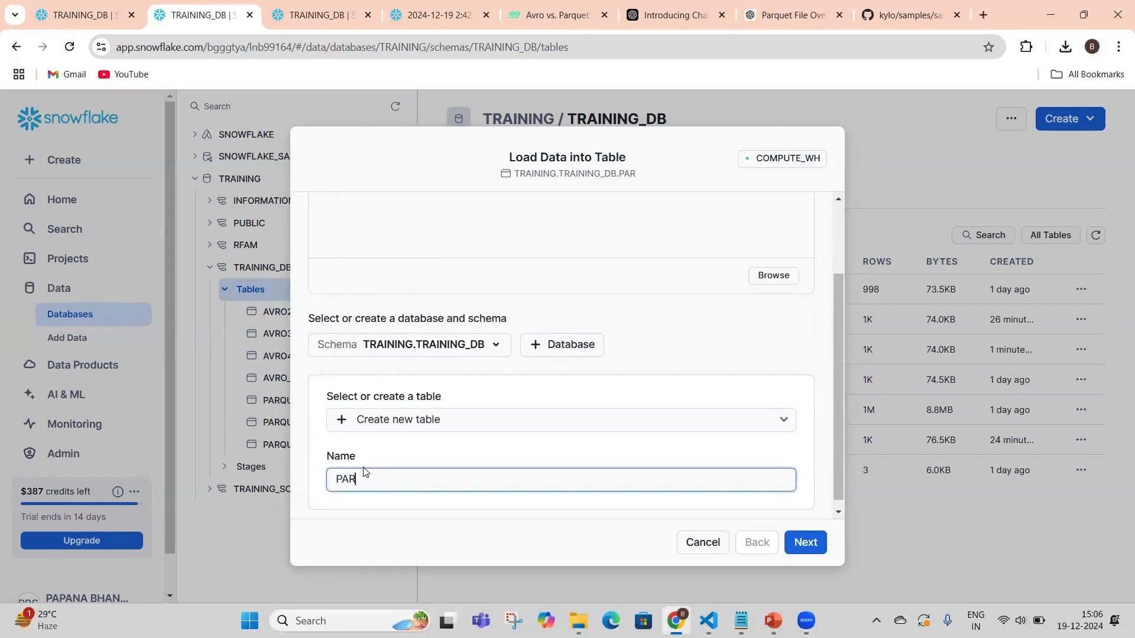
text(QUTE4_)
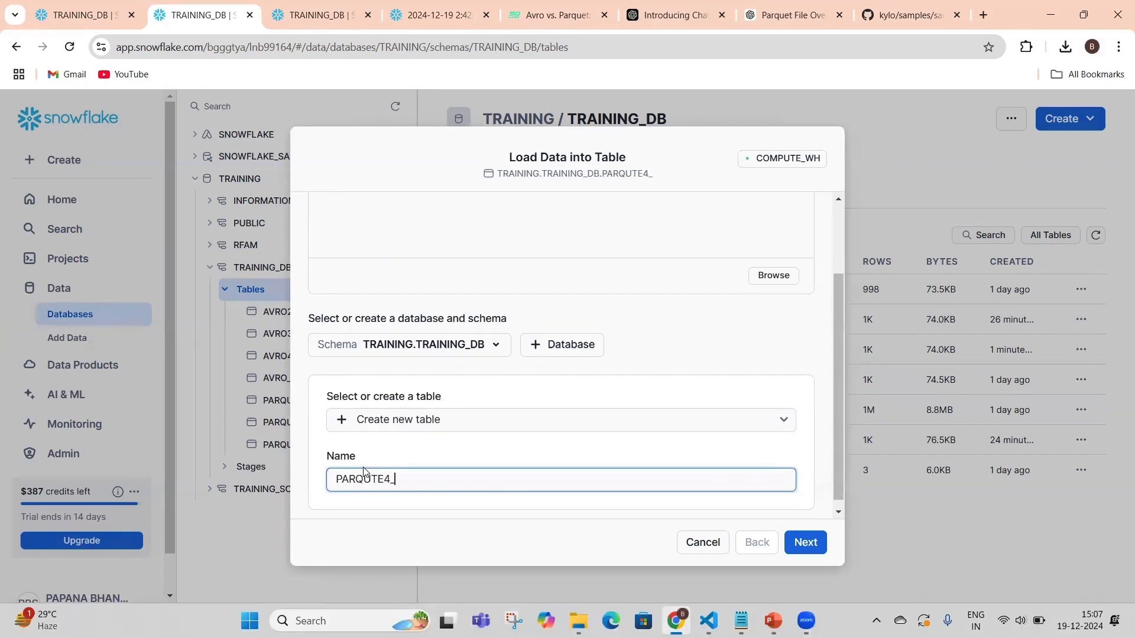
text(EXAMPLE)
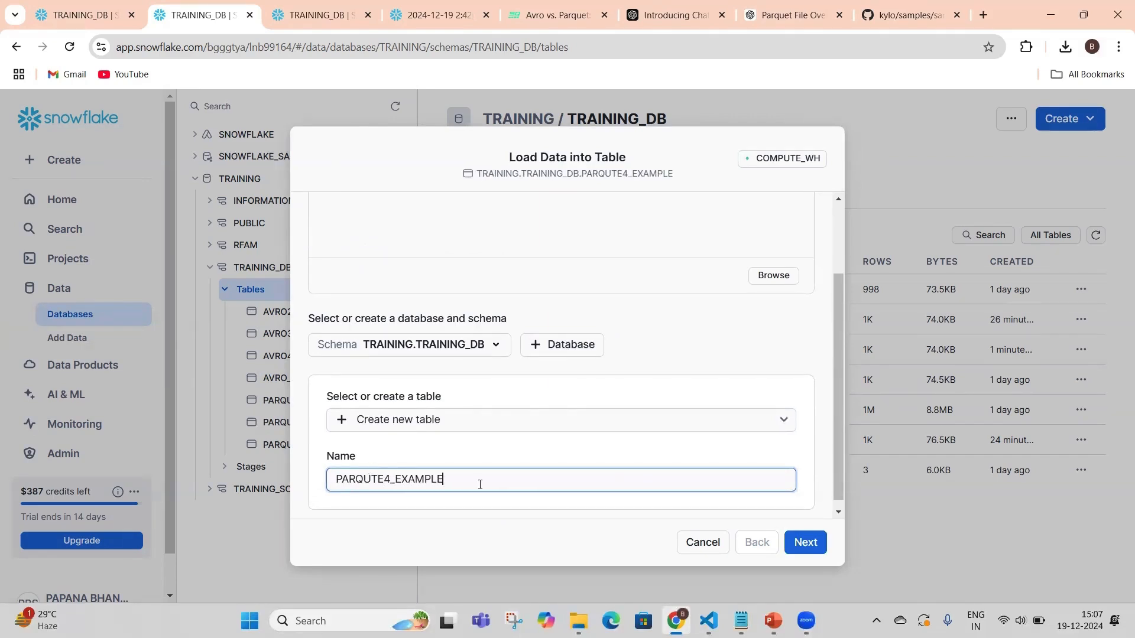
scroll(480, 484, down, 1)
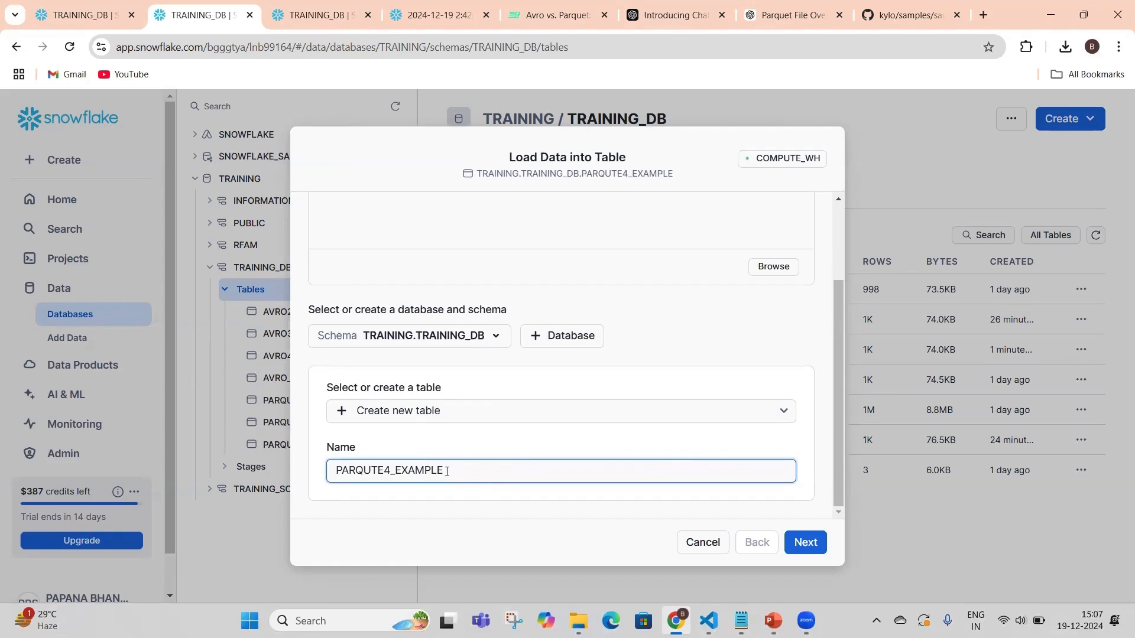
click(803, 543)
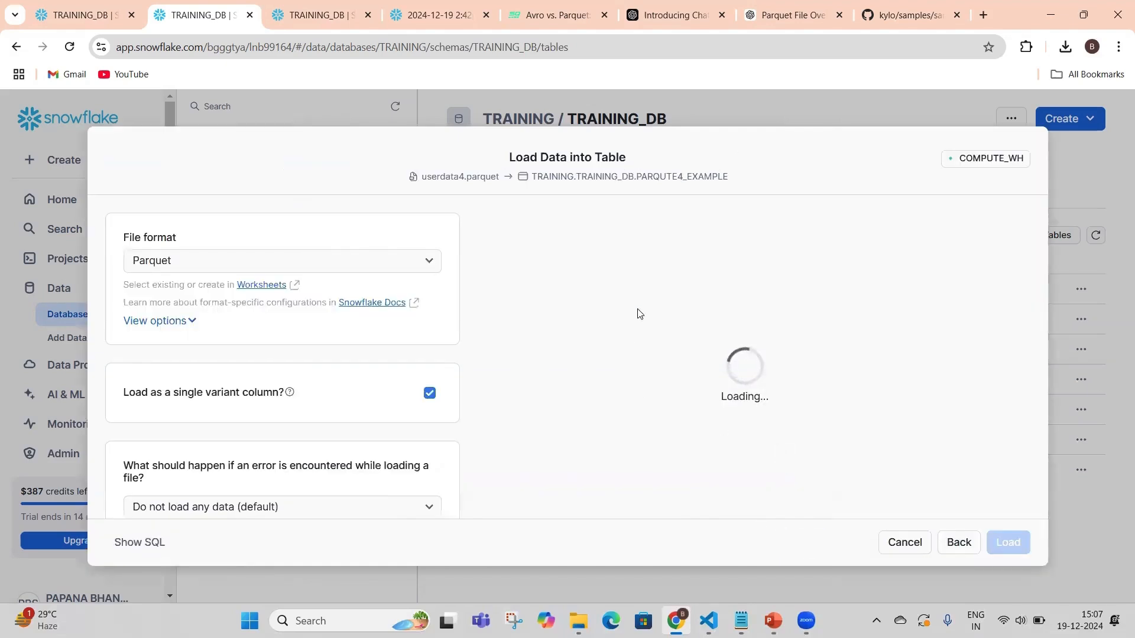
Rename the VARIANT column to DOB and load the Parquet data into the table
click(689, 317)
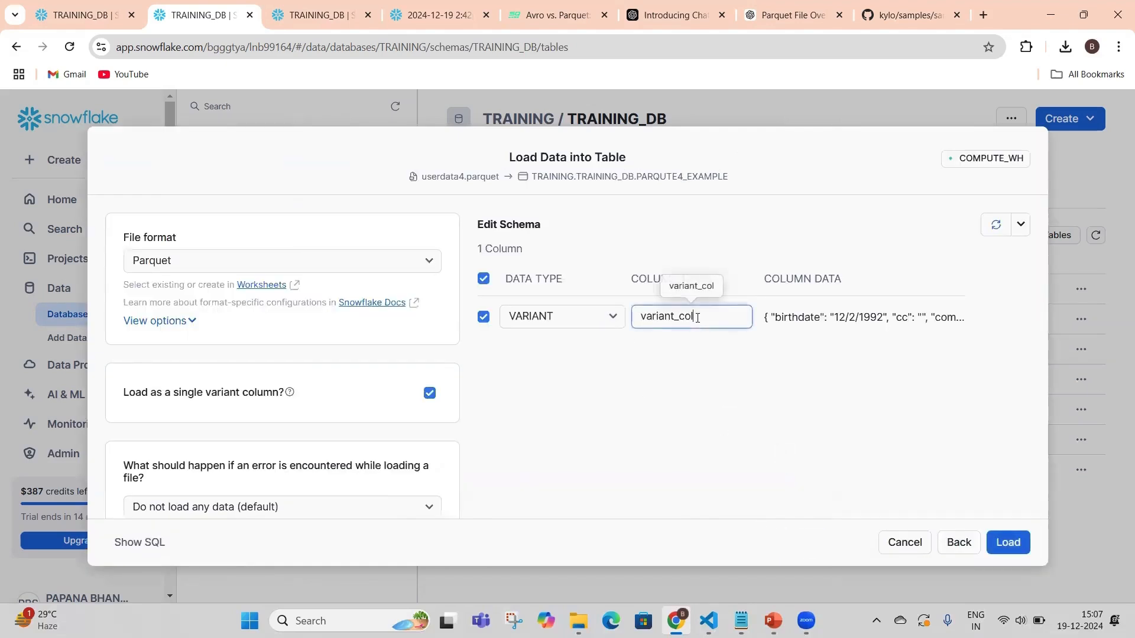
key(BackSpace)
key(BackSpace)
key(BackSpace)
key(BackSpace)
key(BackSpace)
key(BackSpace)
key(BackSpace)
key(BackSpace)
key(BackSpace)
key(BackSpace)
key(BackSpace)
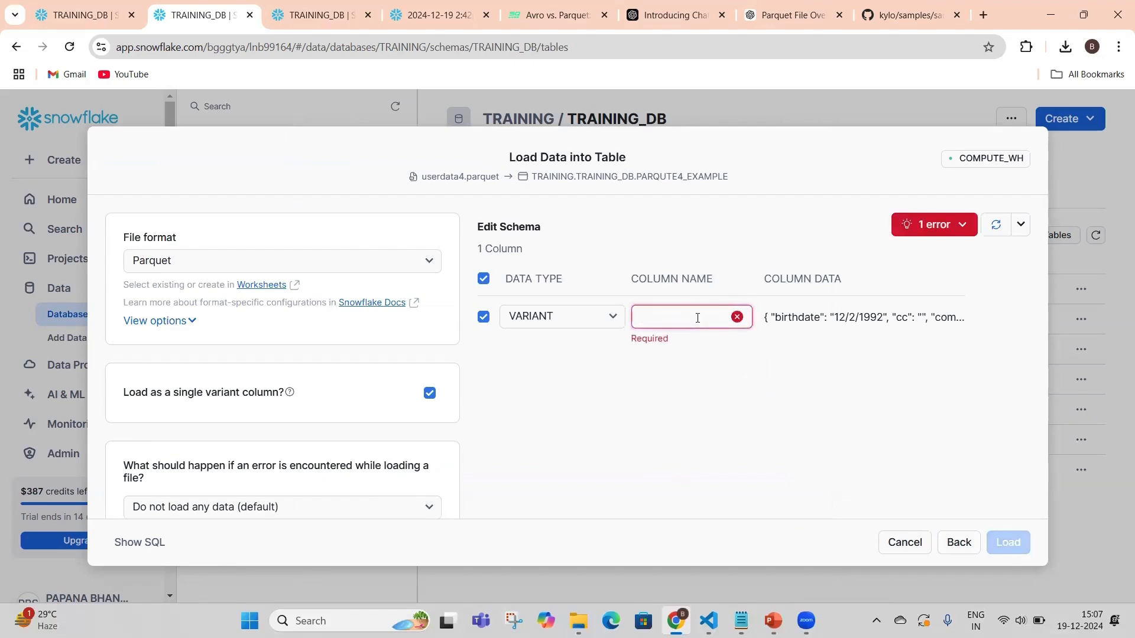
text(DOB)
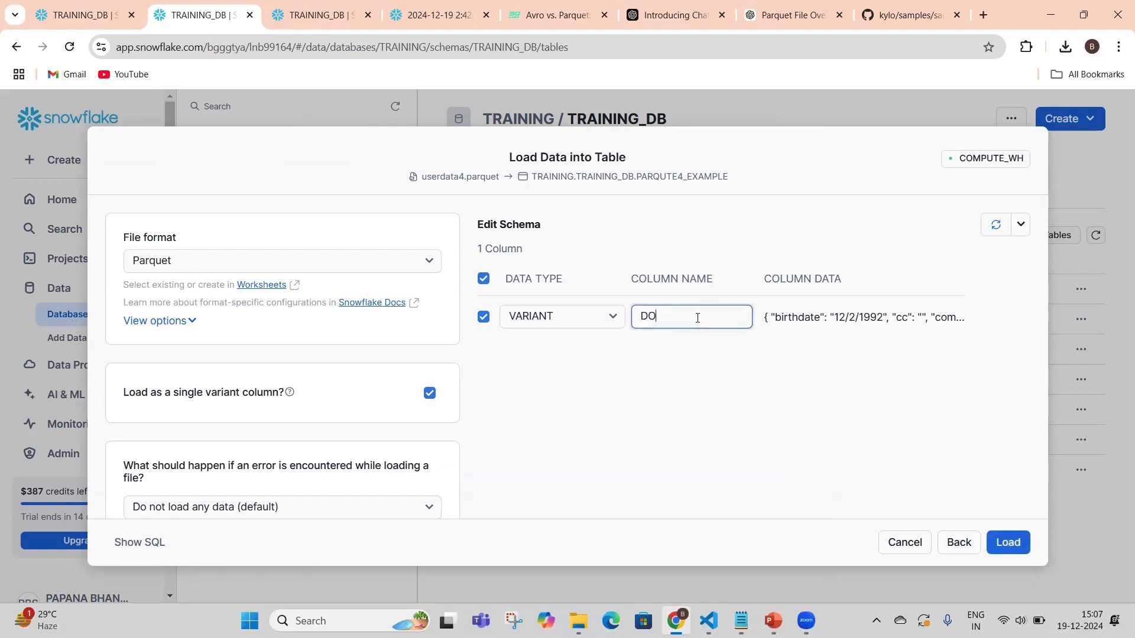
click(1008, 543)
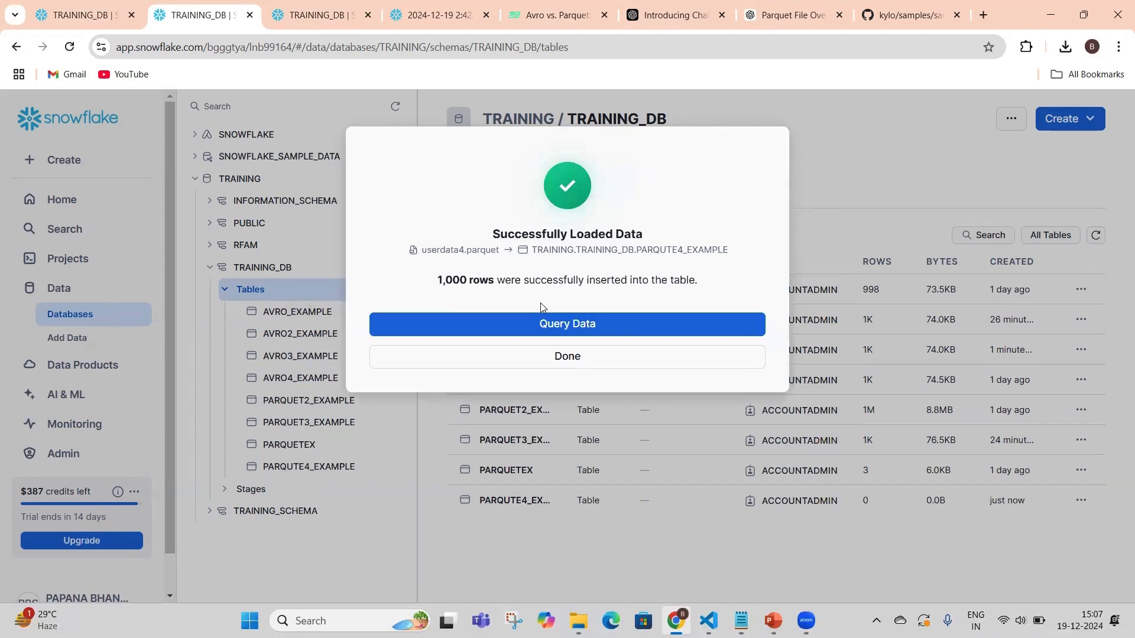
Query the loaded PARQUTE4_EXAMPLE table by running the whole generated SELECT statement with its limit of 10 rows
click(574, 327)
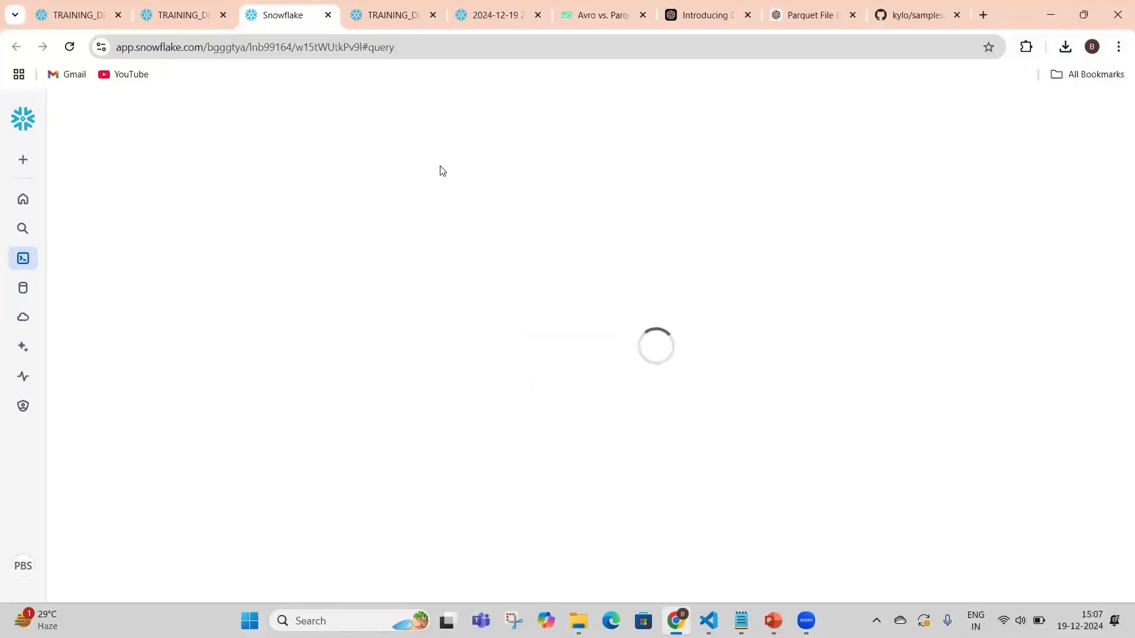
drag(384, 284, 332, 218)
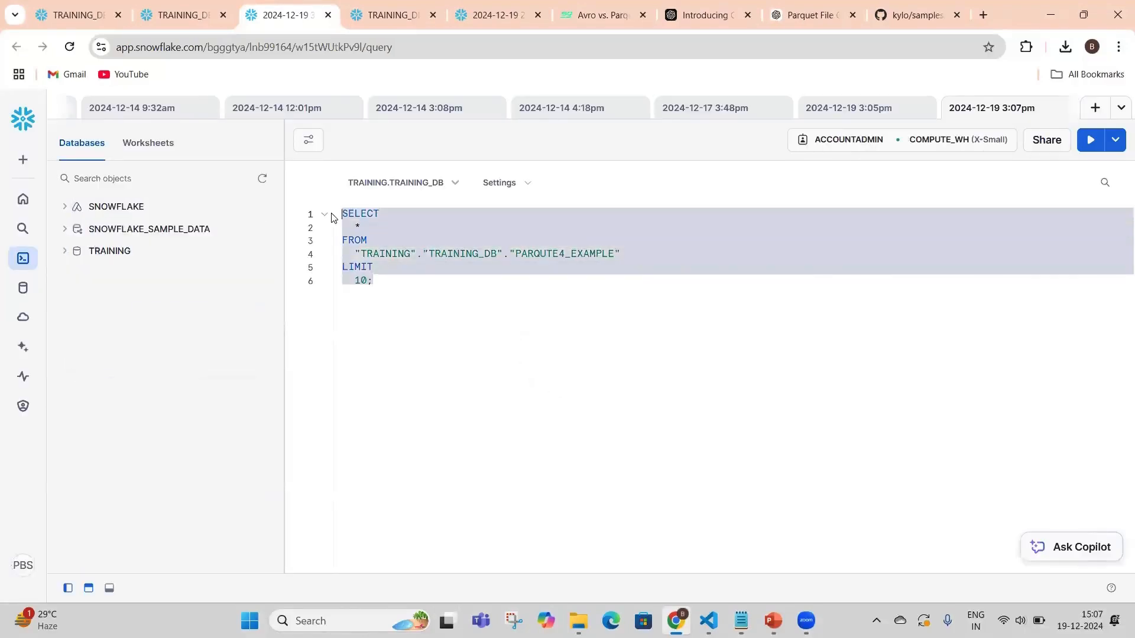
click(1091, 140)
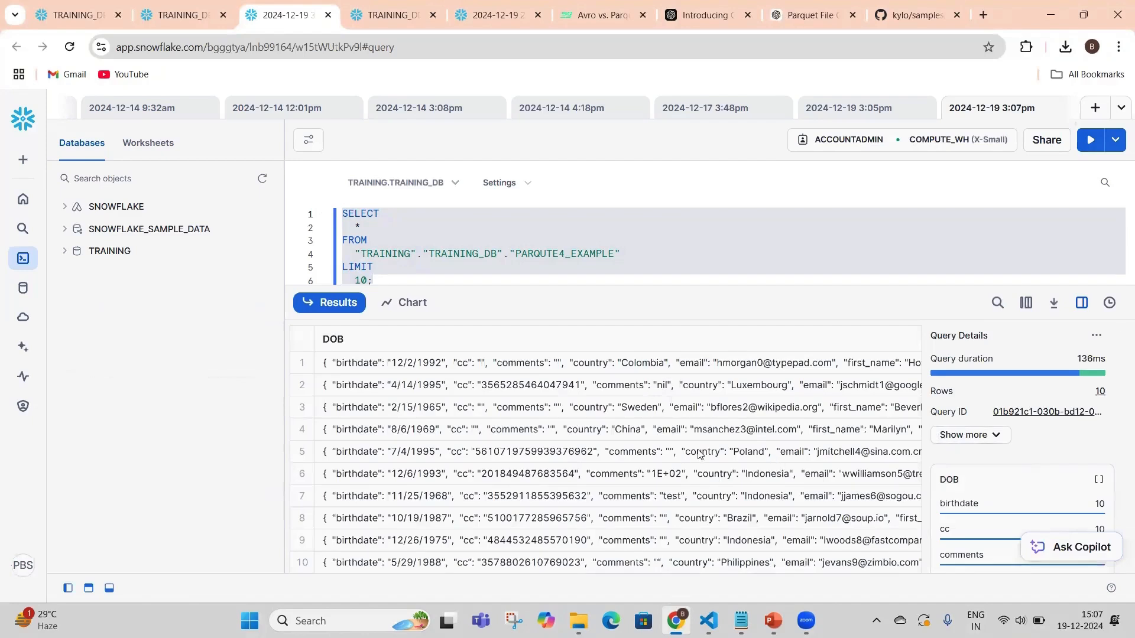
scroll(720, 242, down, 1)
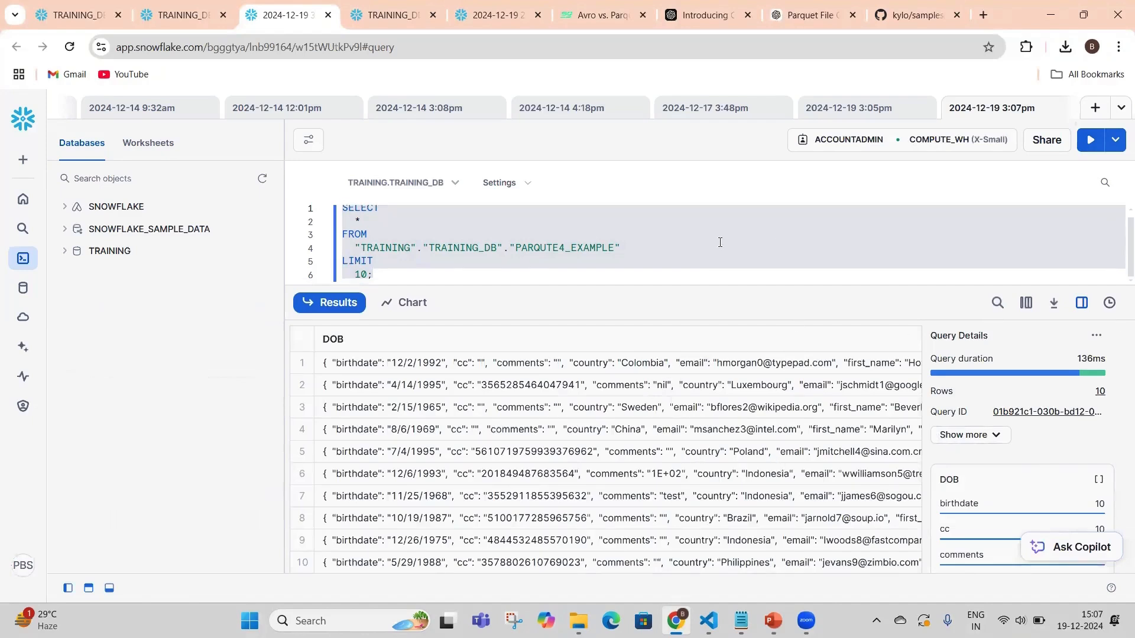